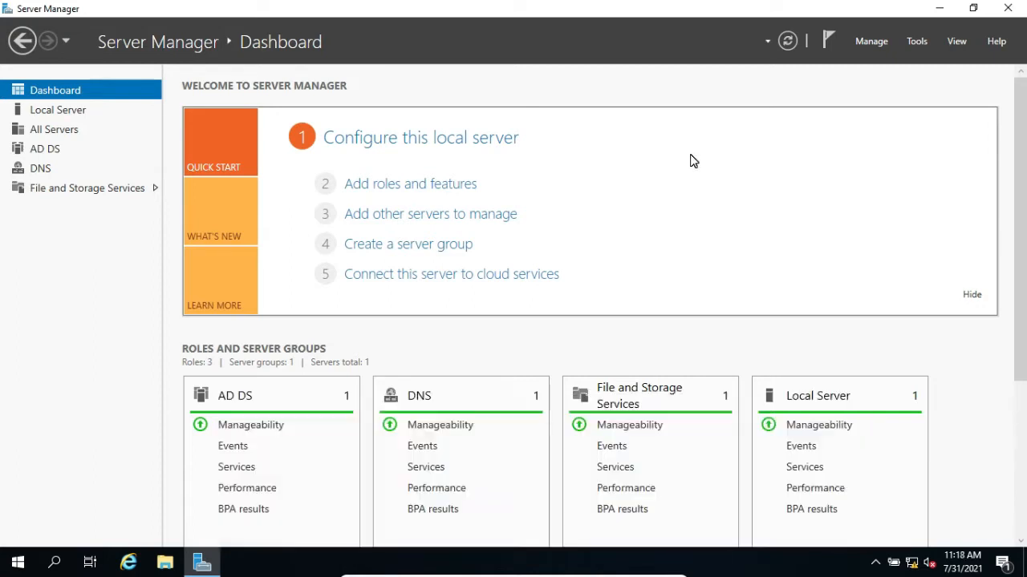
# Start adding roles and features from the local server page, using a role-based or feature-based installation on Server1.hpit.com
pyautogui.click(81, 115)
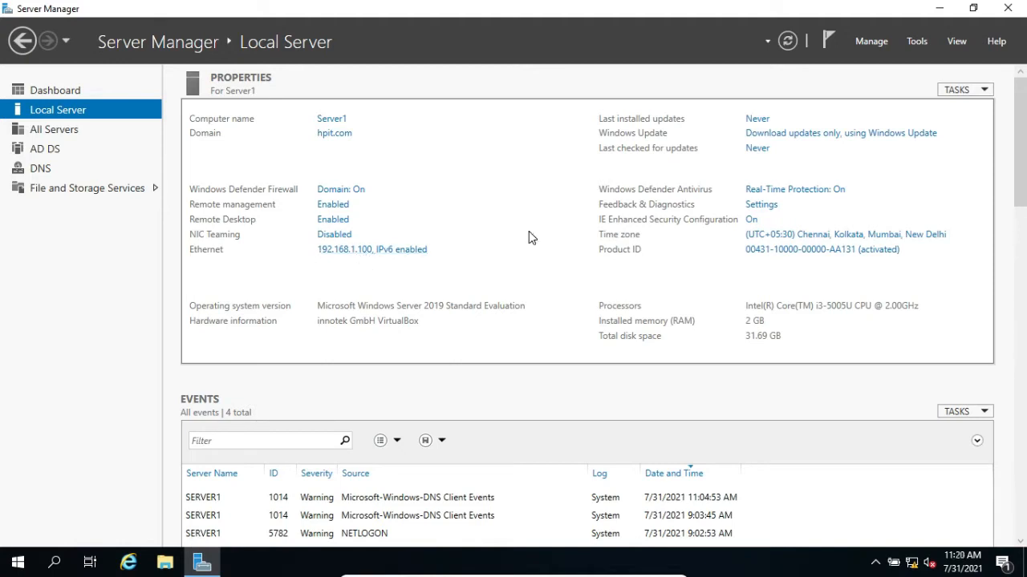
pyautogui.click(871, 43)
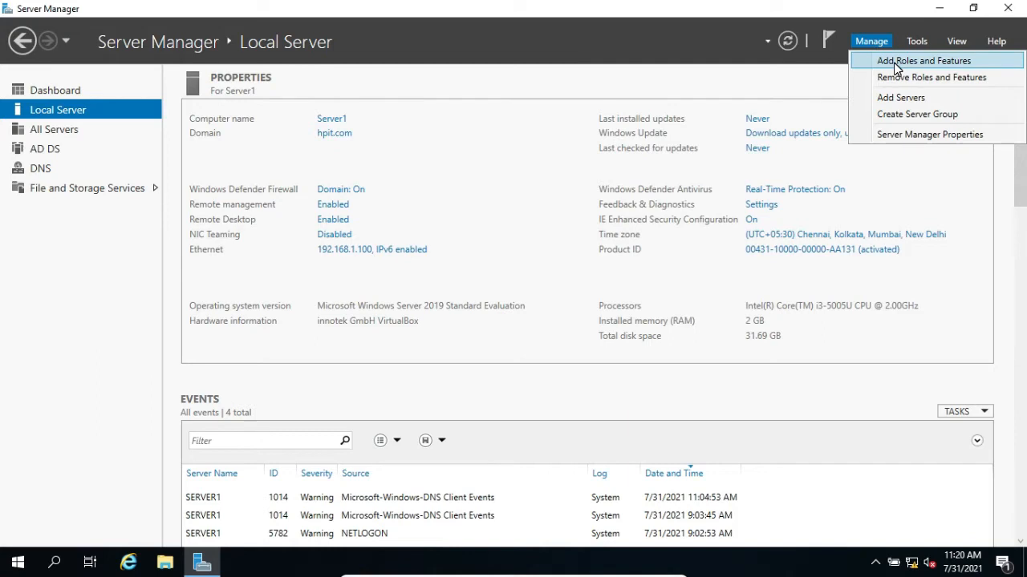
pyautogui.click(894, 62)
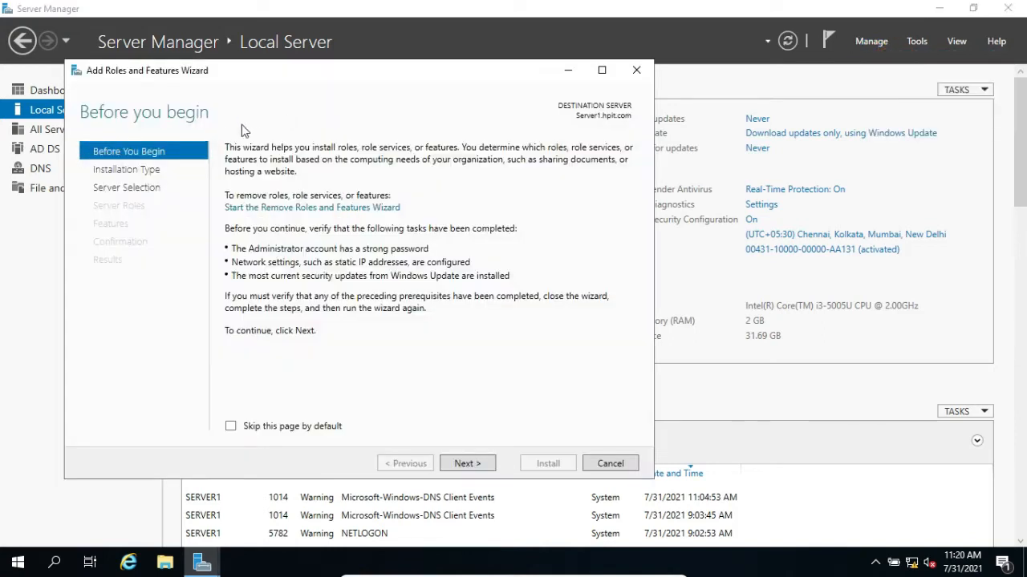
pyautogui.click(468, 464)
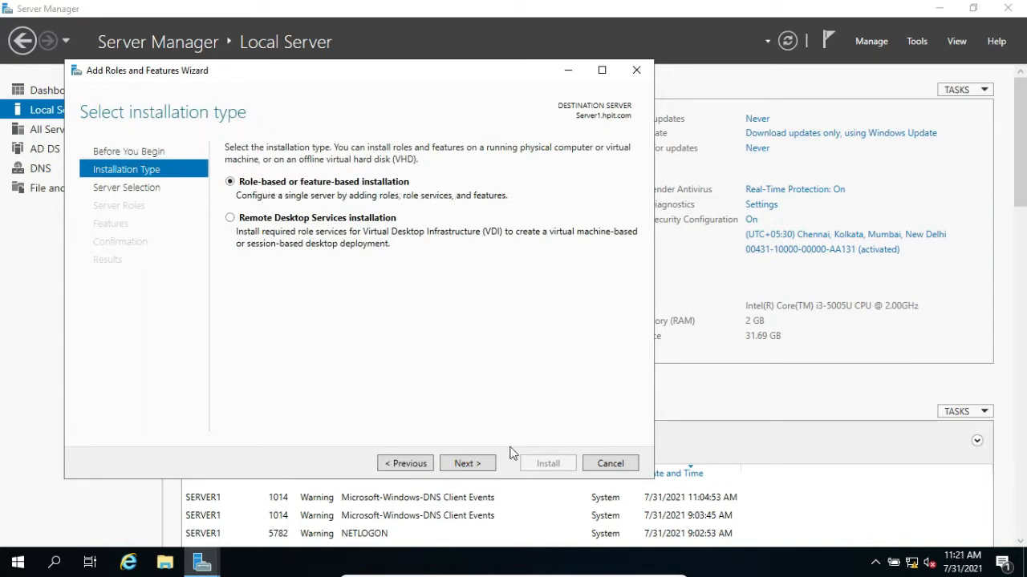
pyautogui.click(473, 466)
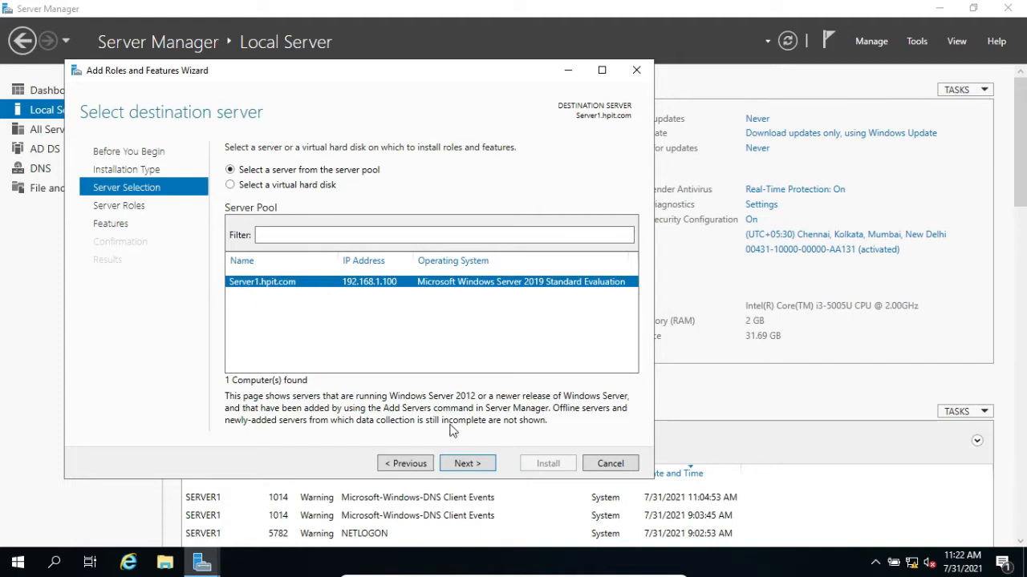
pyautogui.click(466, 463)
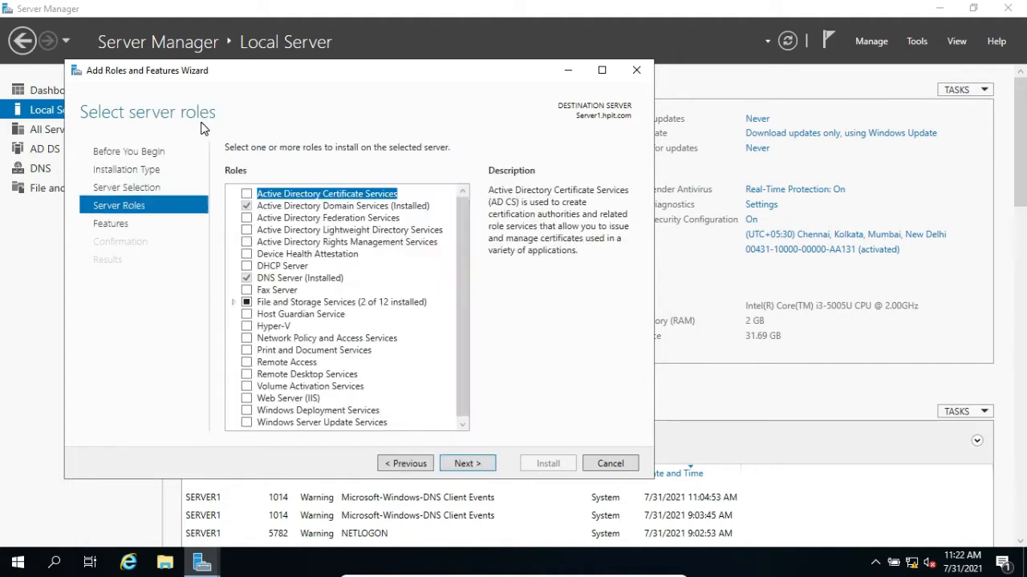
# Select the DHCP Server role with its required management tools and proceed to the confirmation without extra features
pyautogui.click(247, 266)
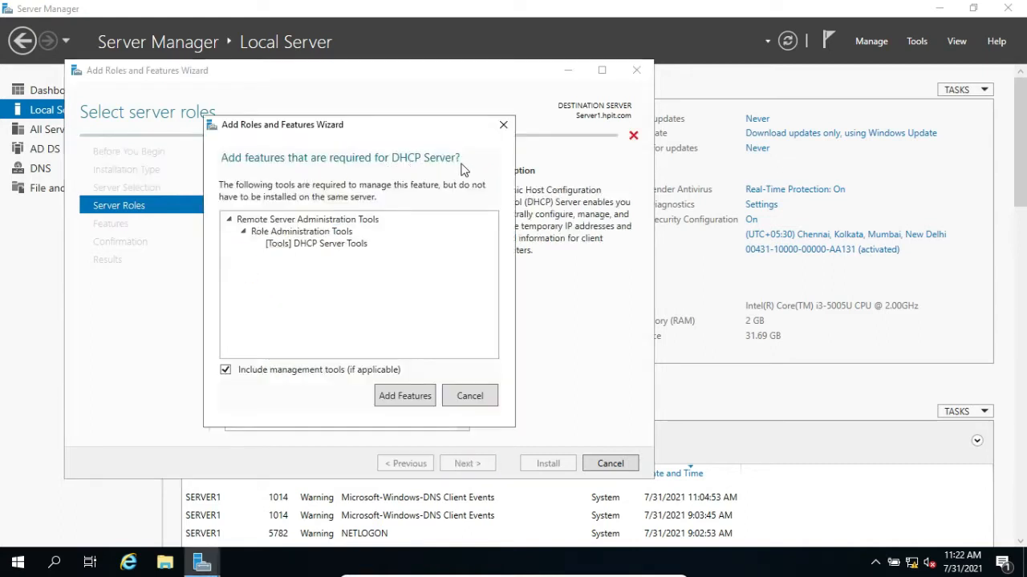
pyautogui.click(404, 396)
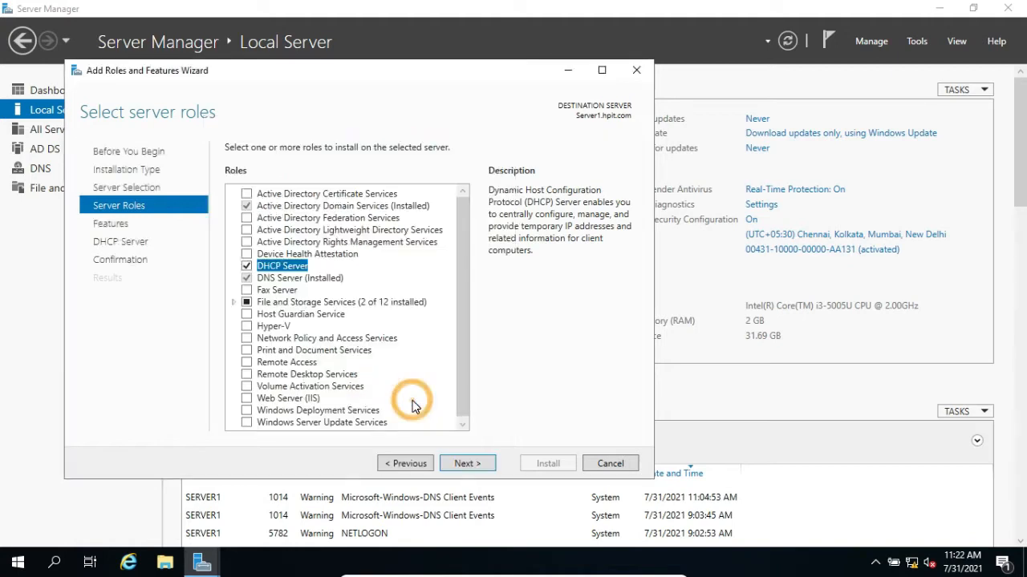
pyautogui.click(467, 464)
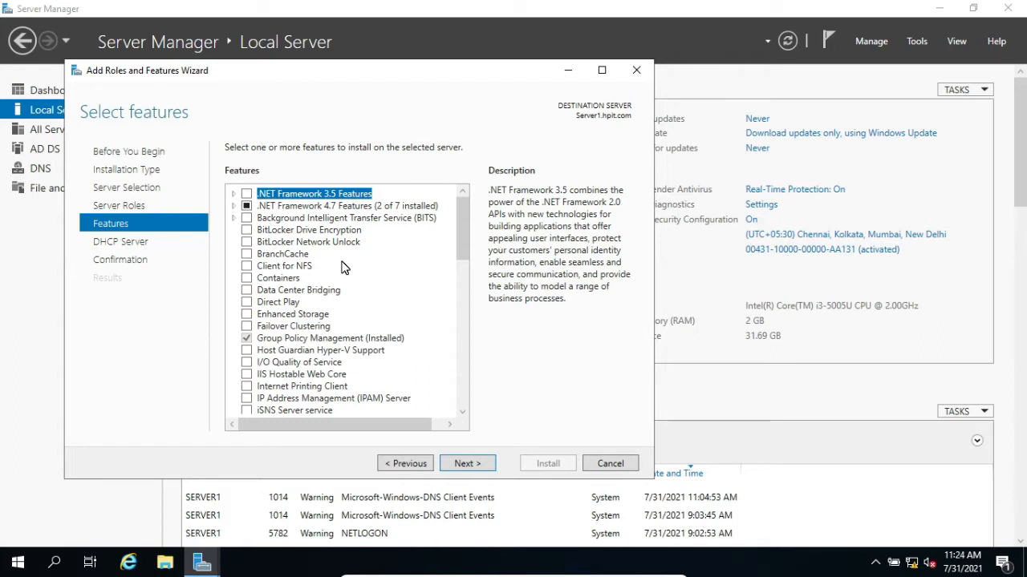
pyautogui.click(457, 465)
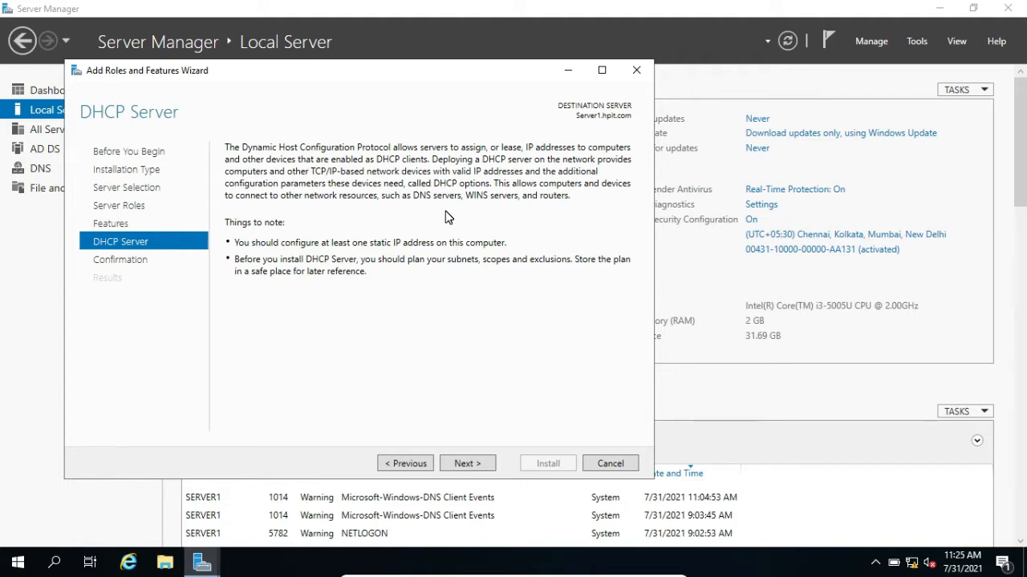
pyautogui.click(468, 464)
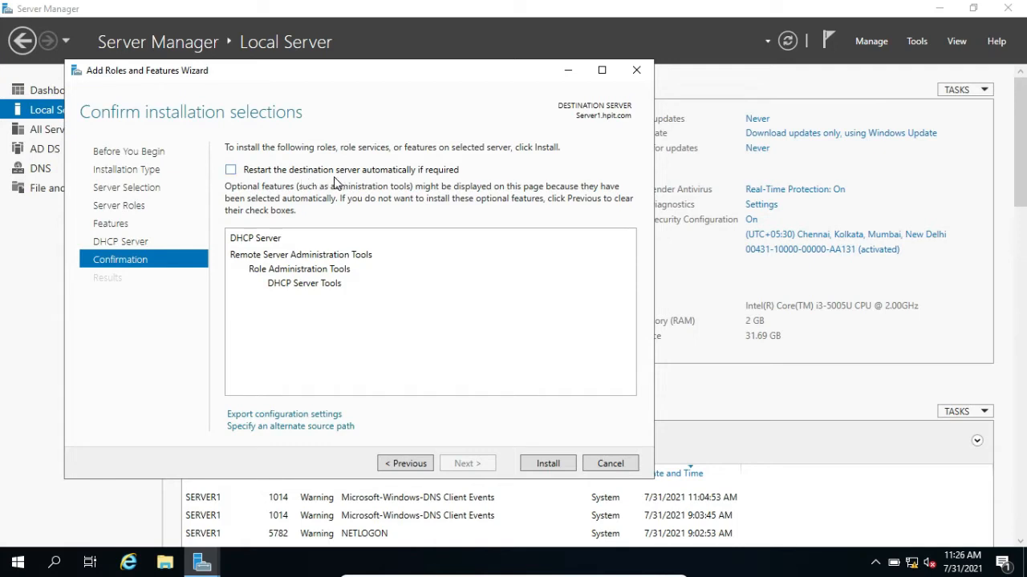
# Allow the destination server to restart automatically if required and install the DHCP Server role
pyautogui.click(230, 171)
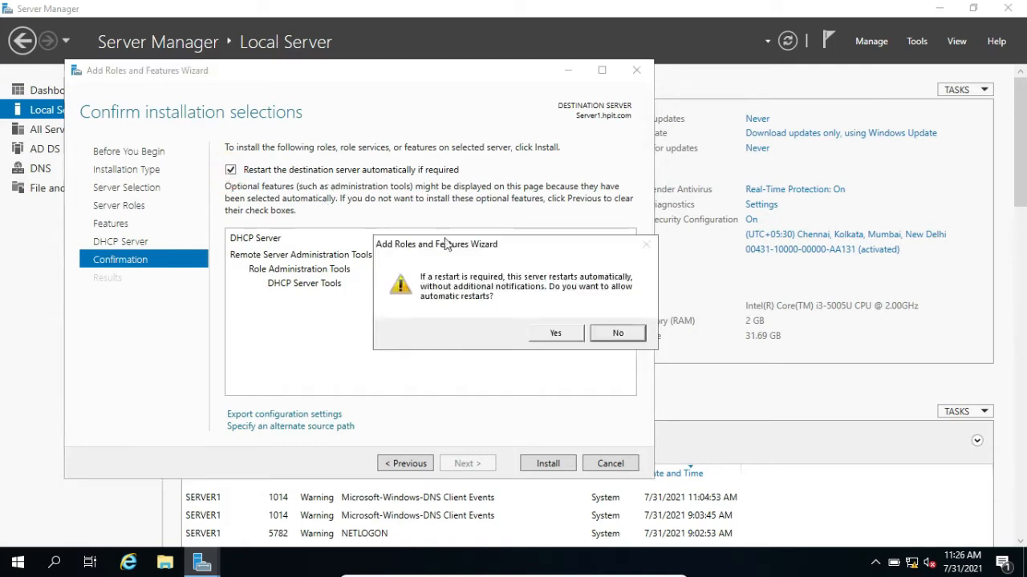
pyautogui.click(554, 336)
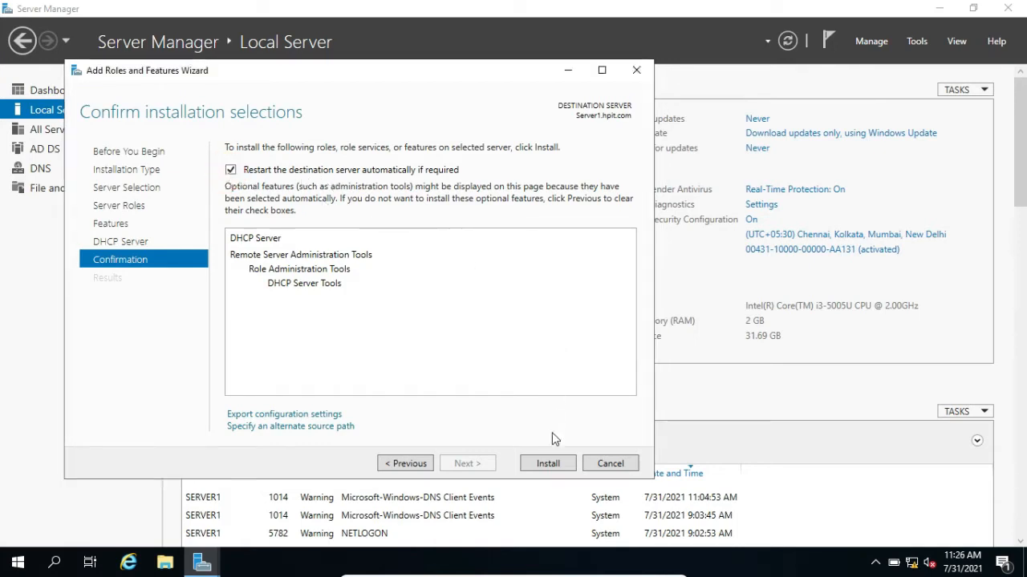
pyautogui.click(547, 462)
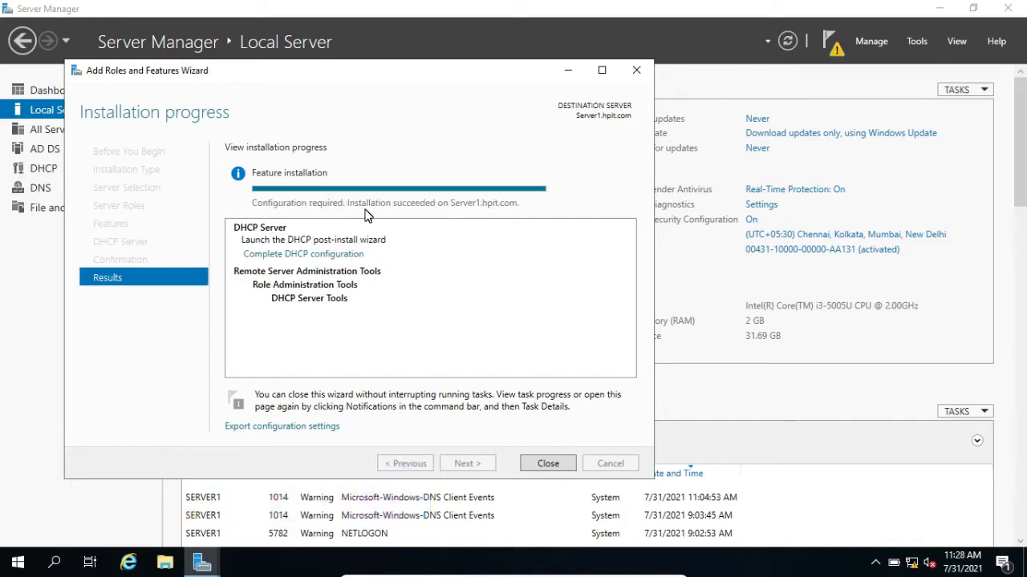
# Complete the DHCP post-install configuration, authorizing the server with the HPIT\Administrator credentials, and close both wizards
pyautogui.click(298, 255)
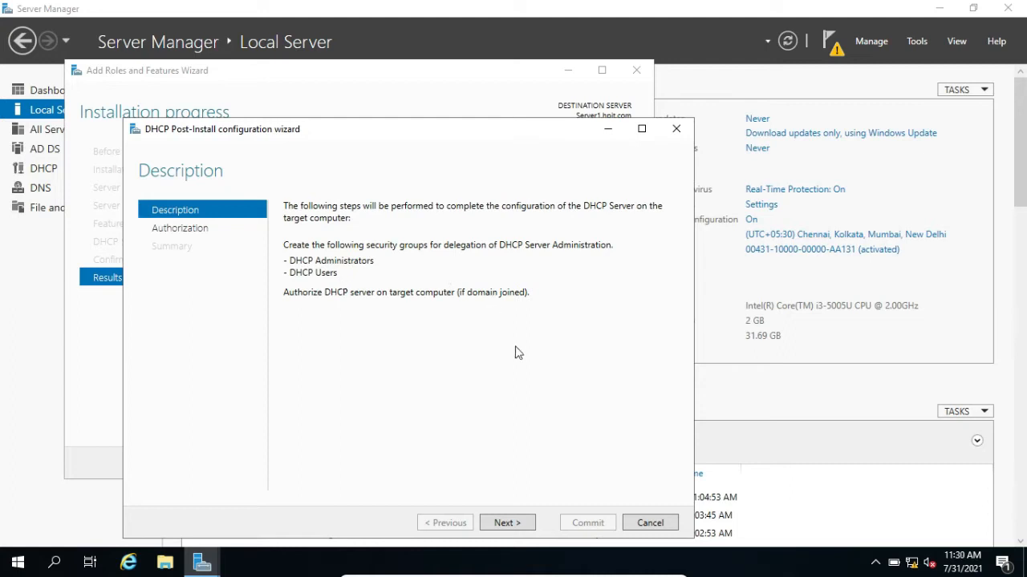
pyautogui.click(514, 522)
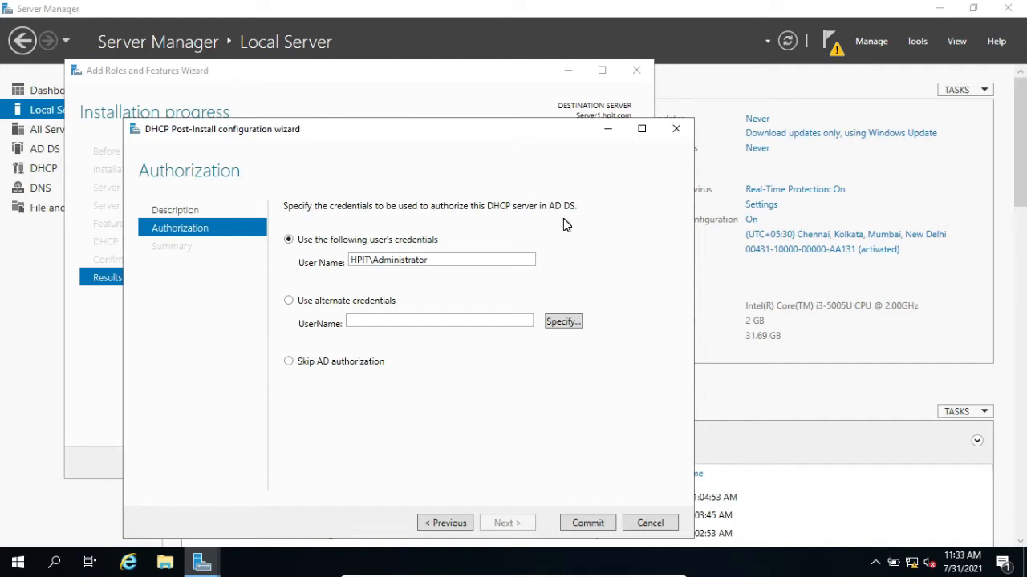
pyautogui.click(590, 525)
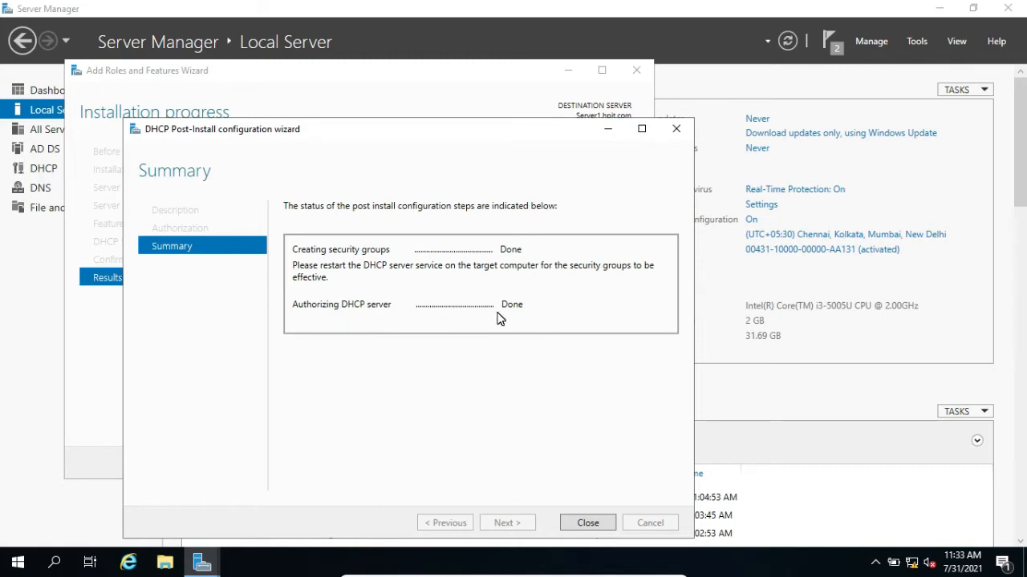
pyautogui.click(588, 523)
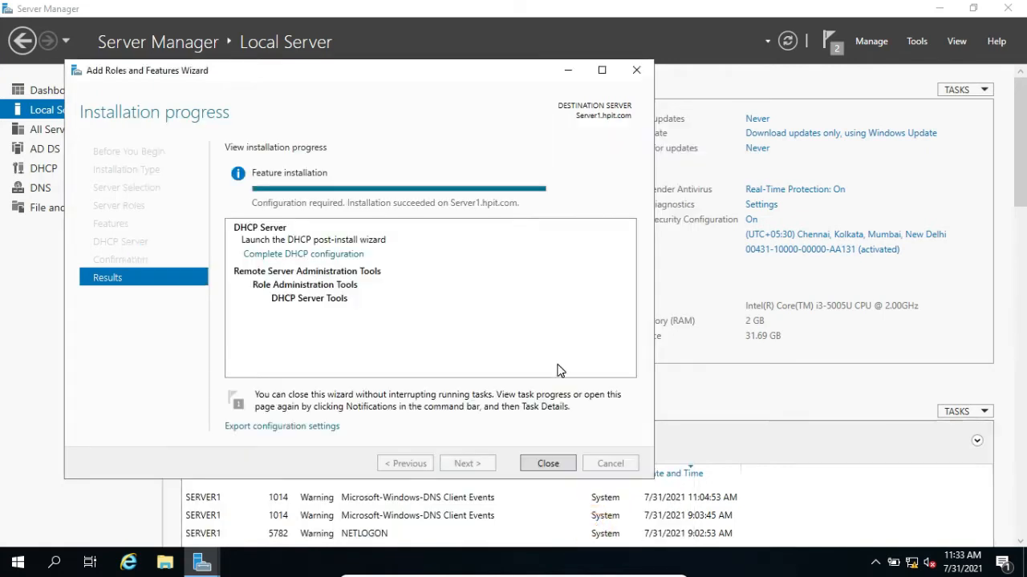
pyautogui.click(563, 465)
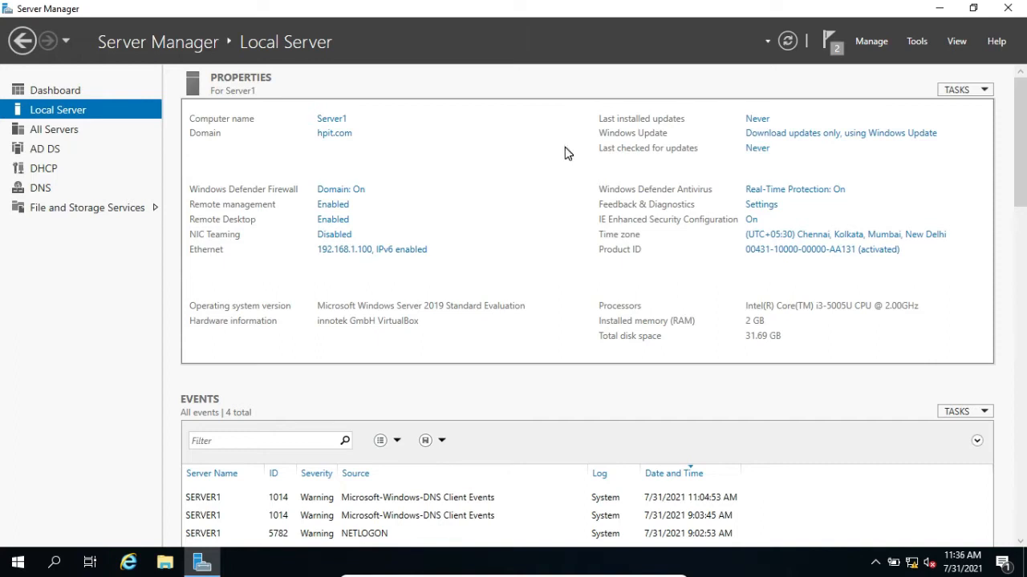
# Open the DHCP management console maximized and expand server1.hpit.com and its IPv4 node
pyautogui.click(912, 45)
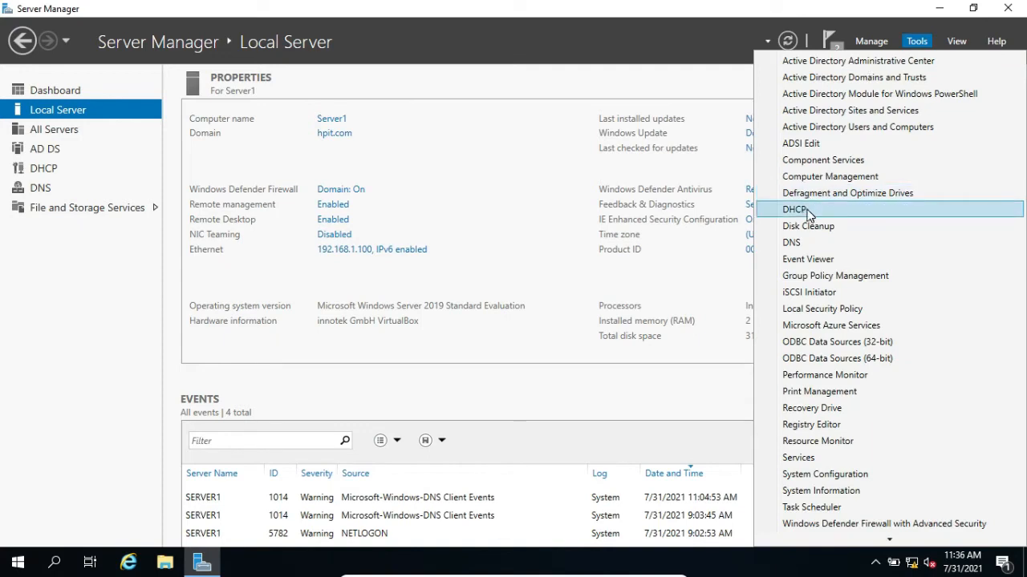
pyautogui.click(811, 212)
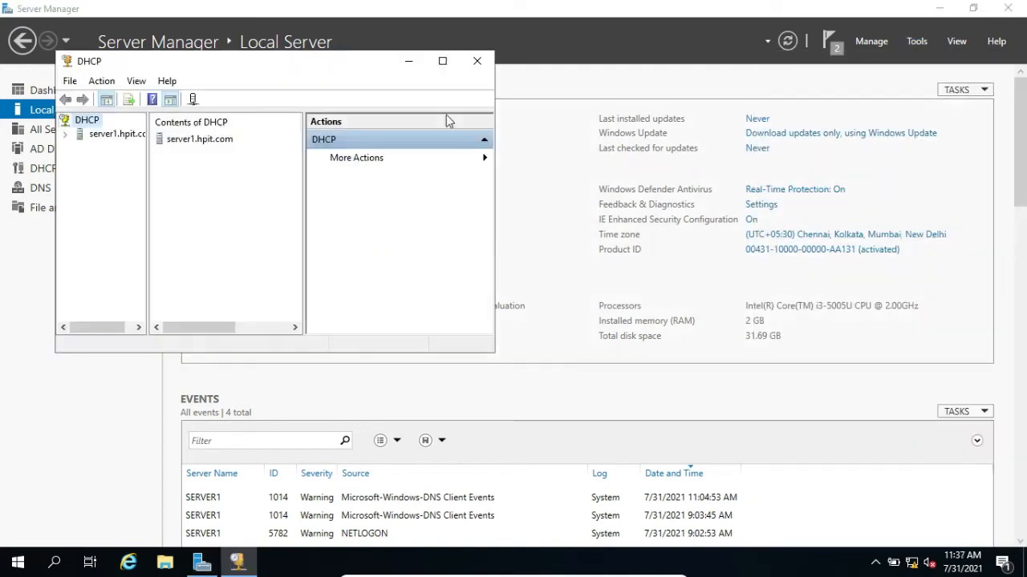
pyautogui.click(442, 60)
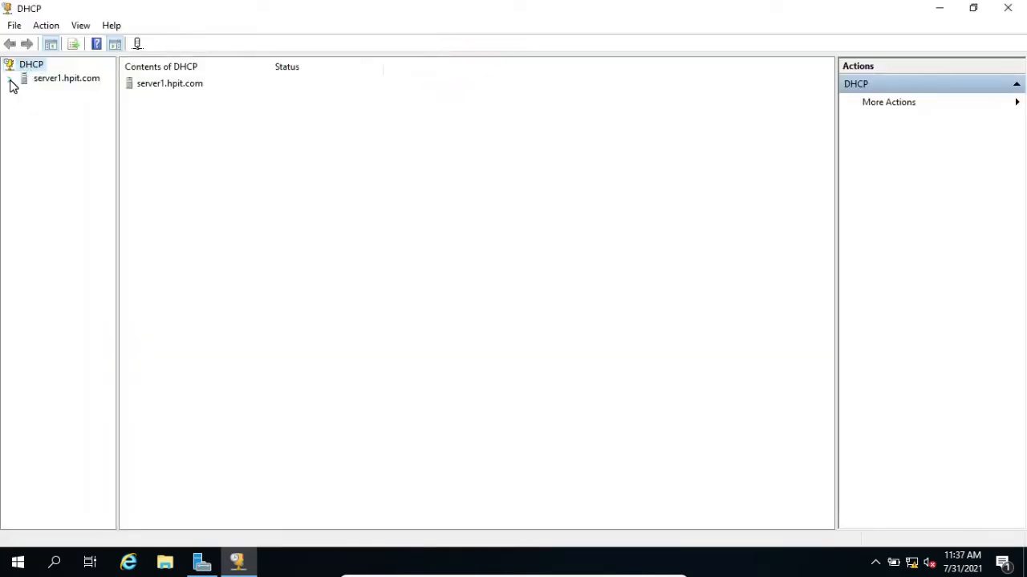
pyautogui.click(11, 80)
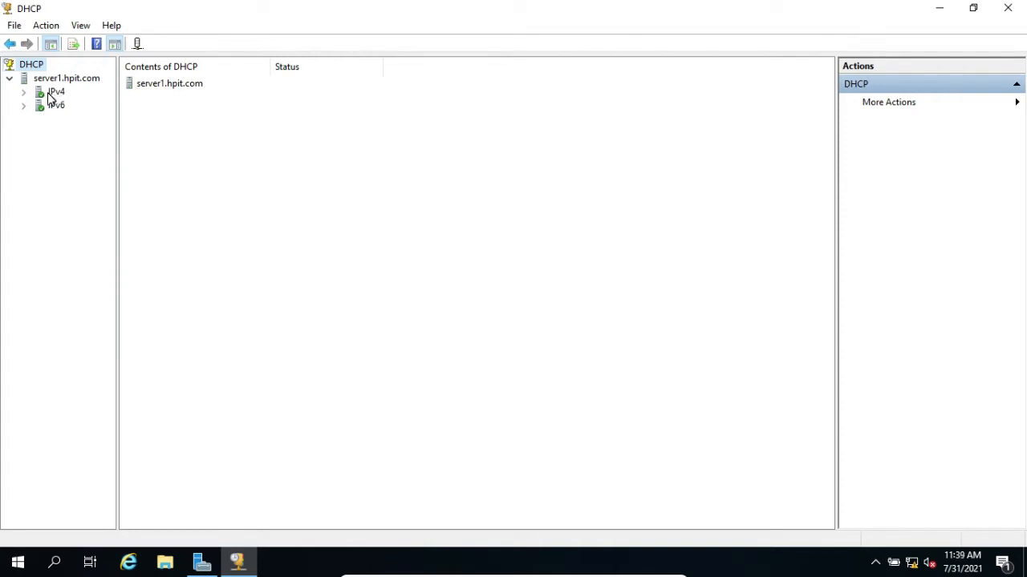
pyautogui.click(50, 94)
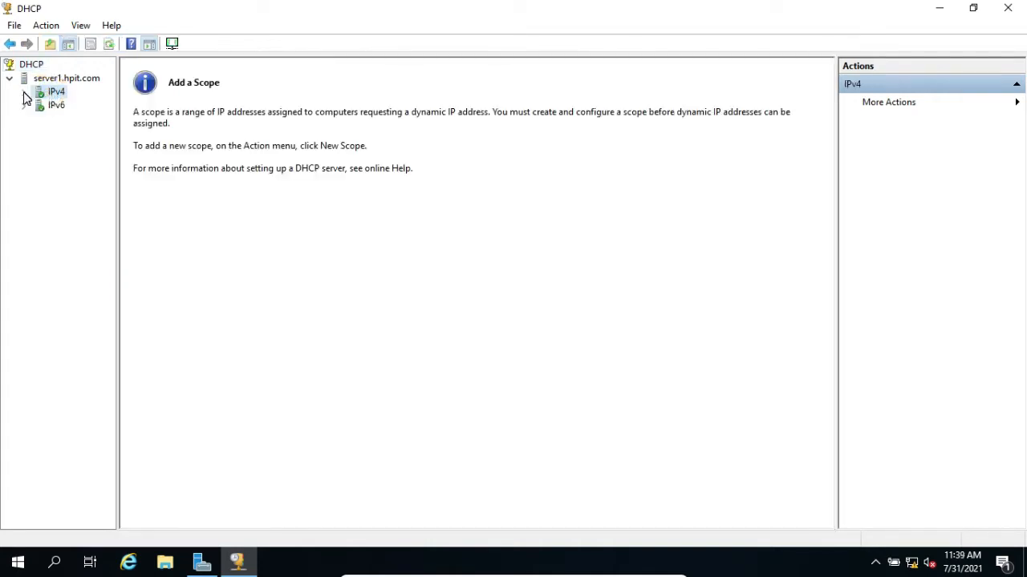
pyautogui.click(23, 92)
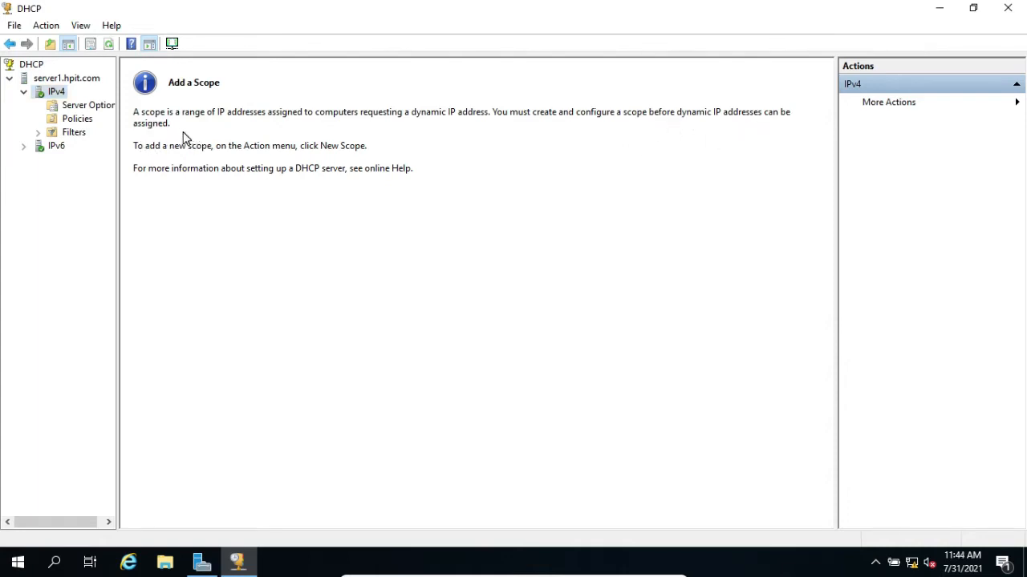
# Start a new IPv4 scope named "HPIT Scope" with the description "our first DHCP Scope in HPIT Domain"
pyautogui.rightClick(55, 95)
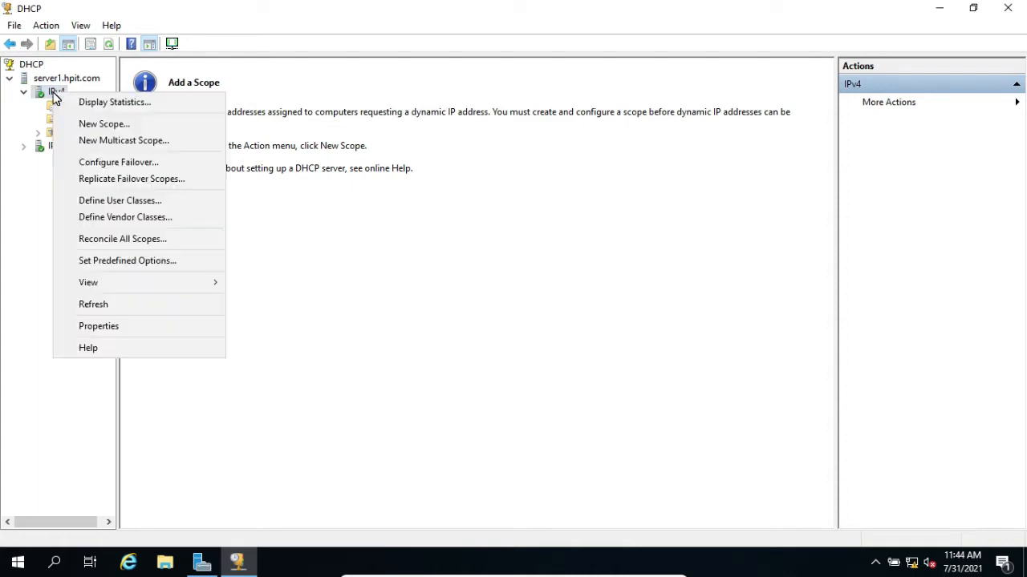
pyautogui.click(104, 126)
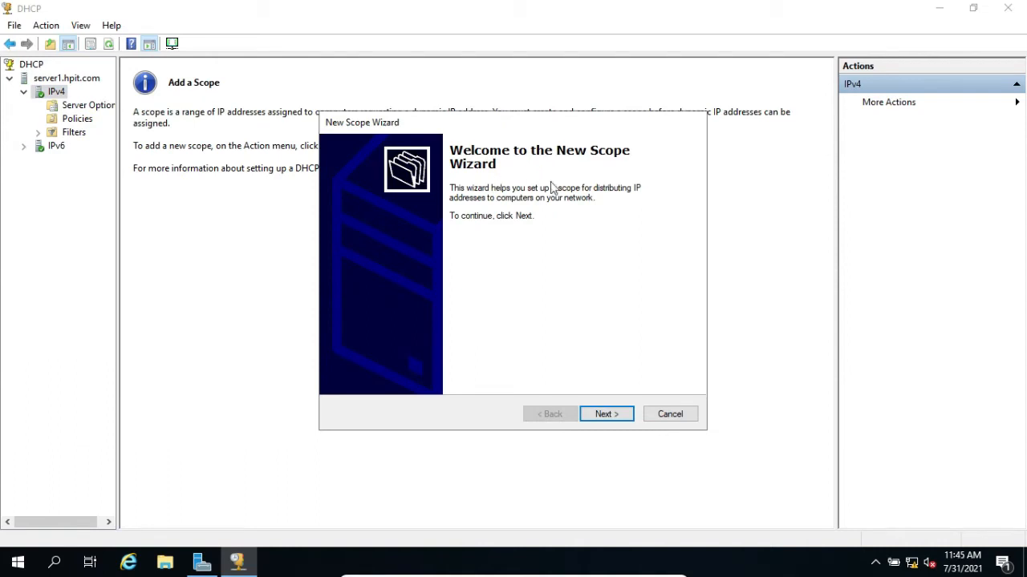
pyautogui.click(612, 416)
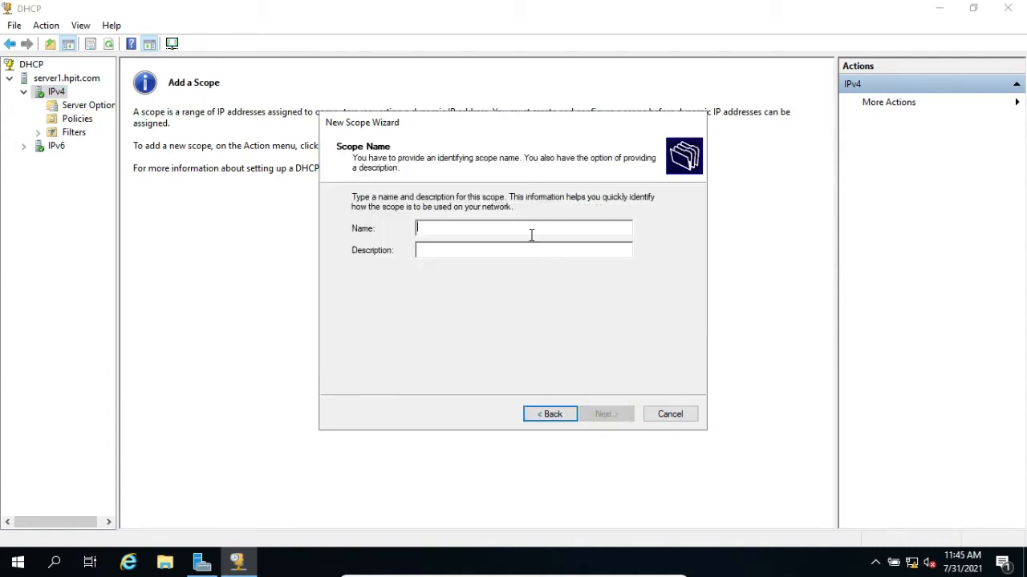
pyautogui.write('HPIT Scope')
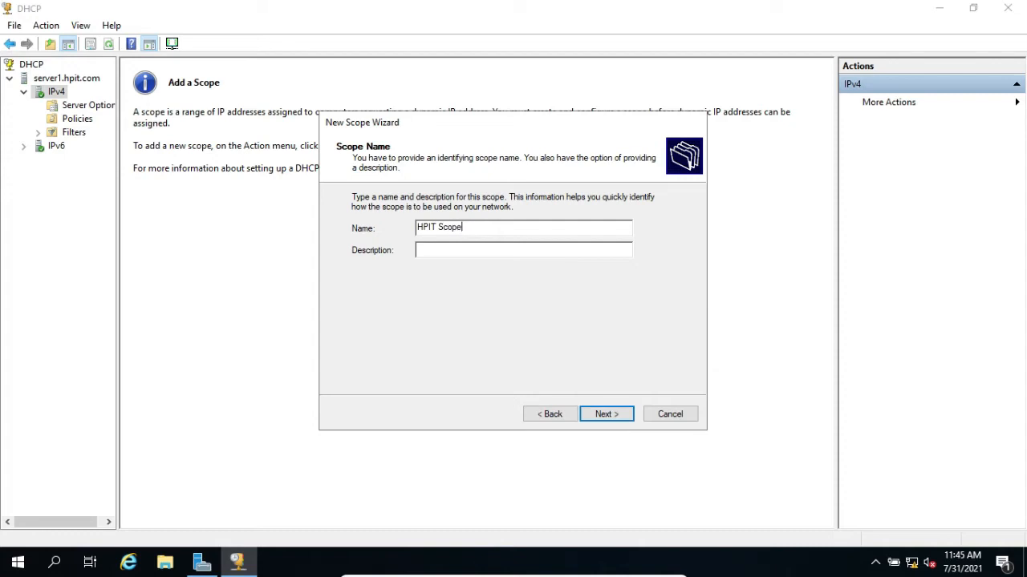
pyautogui.click(454, 245)
pyautogui.write('our first DHCP Scope in HPIT Domain')
pyautogui.click(620, 418)
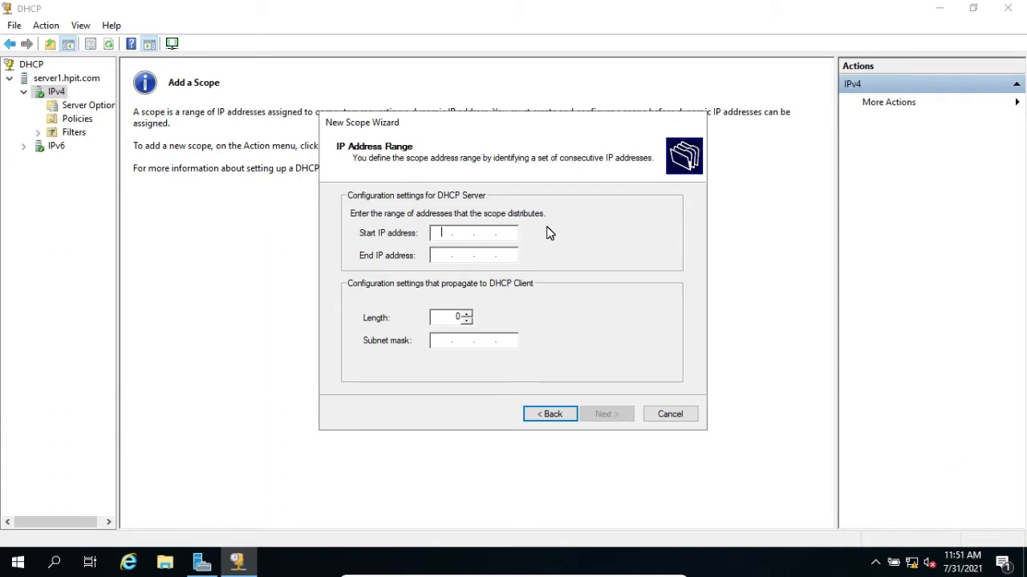
# Set the scope's address range from 192.168.1.200 to 192.168.1.250, keeping the default subnet mask, and continue to the exclusions
pyautogui.write('192.168.1.200')
pyautogui.click(441, 255)
pyautogui.write('192 . ')
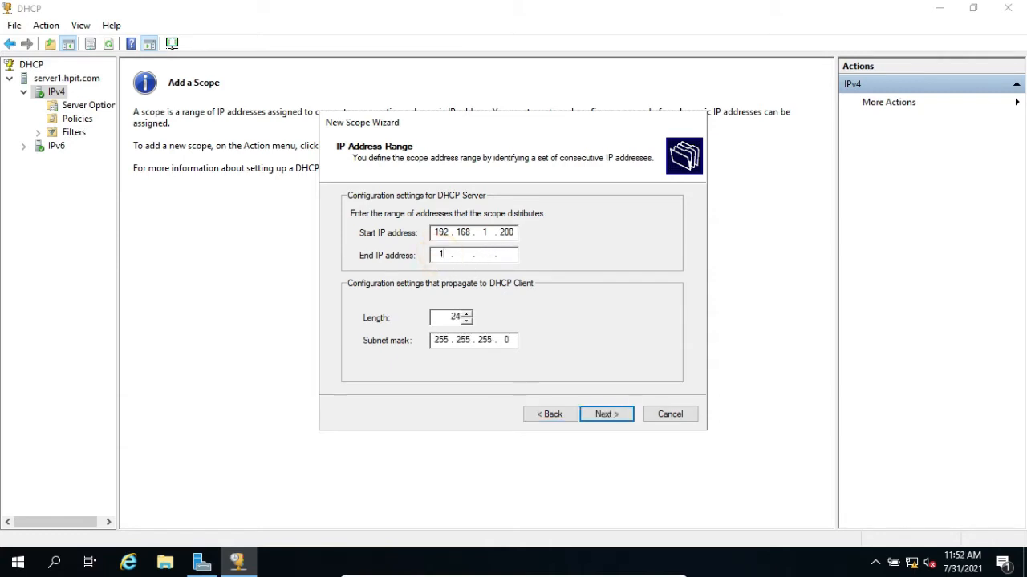
pyautogui.write('168 . 1 . 250')
pyautogui.click(607, 416)
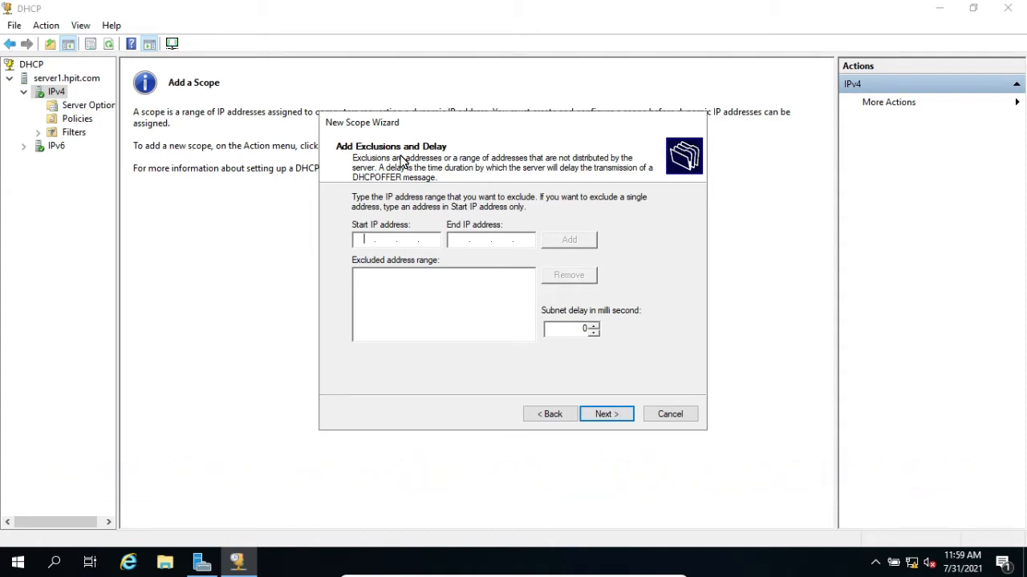
# Exclude the range 192.168.1.200 to 192.168.1.205 and the single address 192.168.1.210 from the scope
pyautogui.write('192.168.1.200')
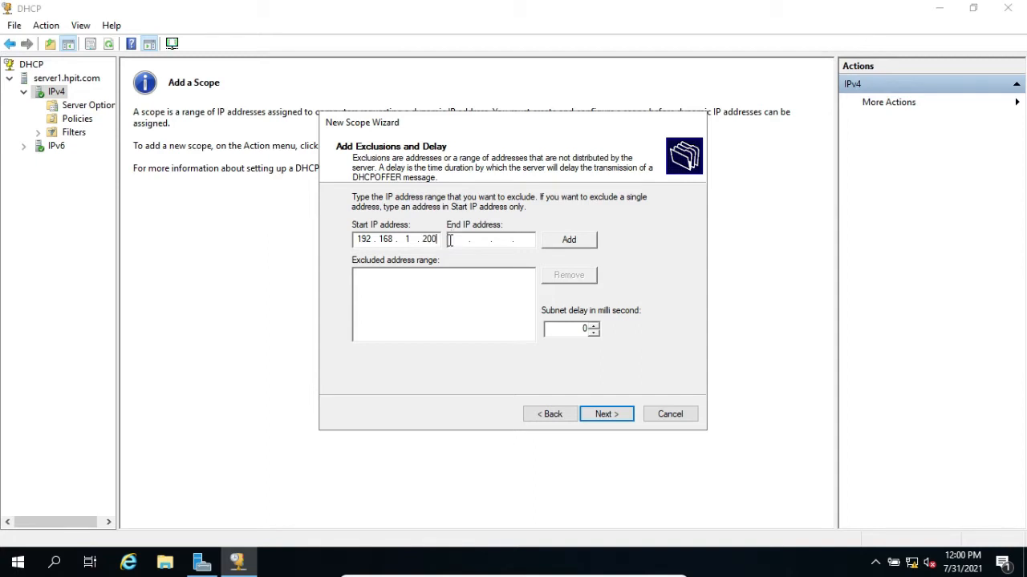
pyautogui.click(450, 240)
pyautogui.write('152.168.1.205')
pyautogui.click(562, 245)
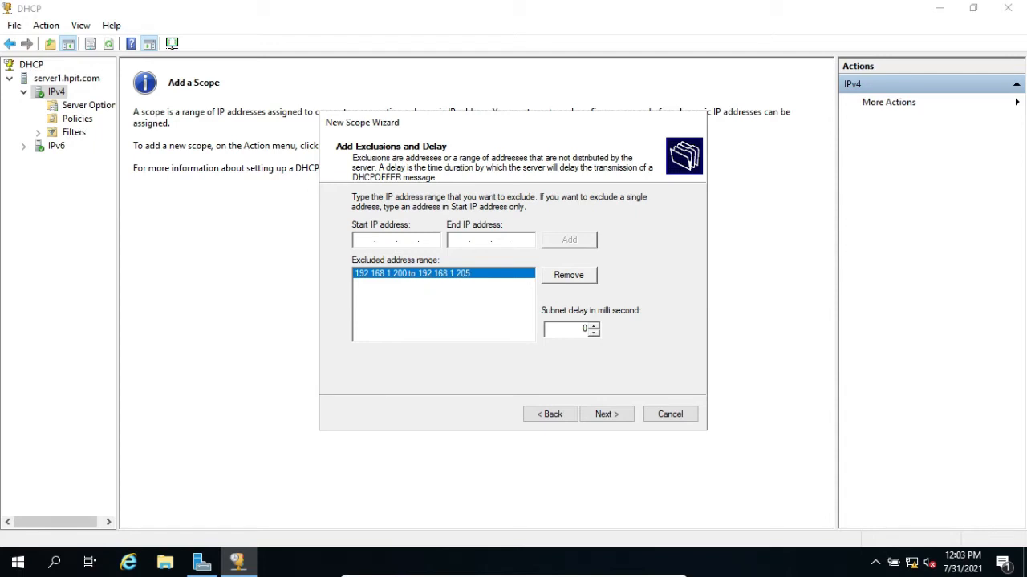
pyautogui.write('192.168.1.210')
pyautogui.click(566, 241)
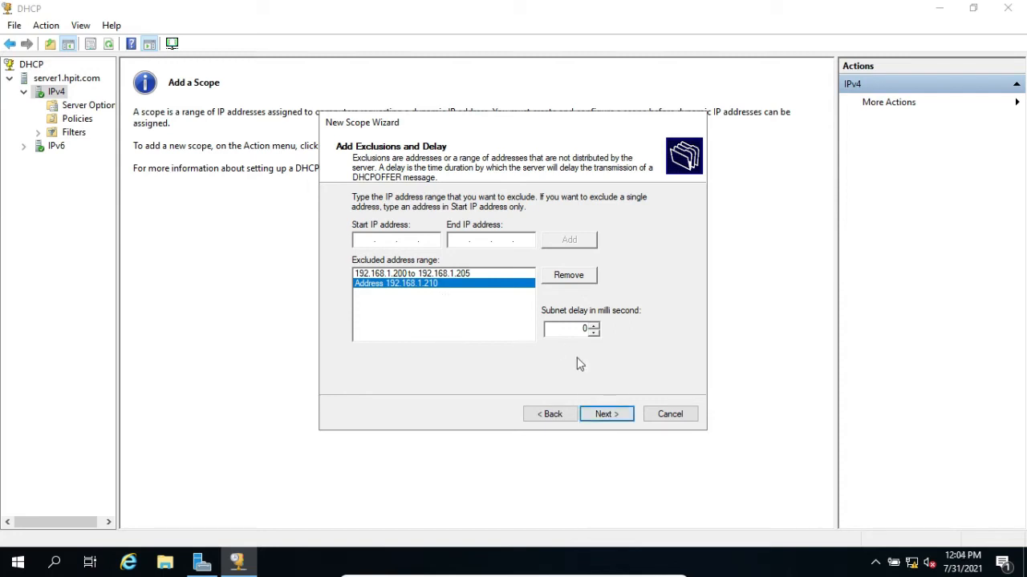
# Leave the exclusions page, keep the default lease duration, and choose to configure the scope's DHCP options now
pyautogui.click(613, 411)
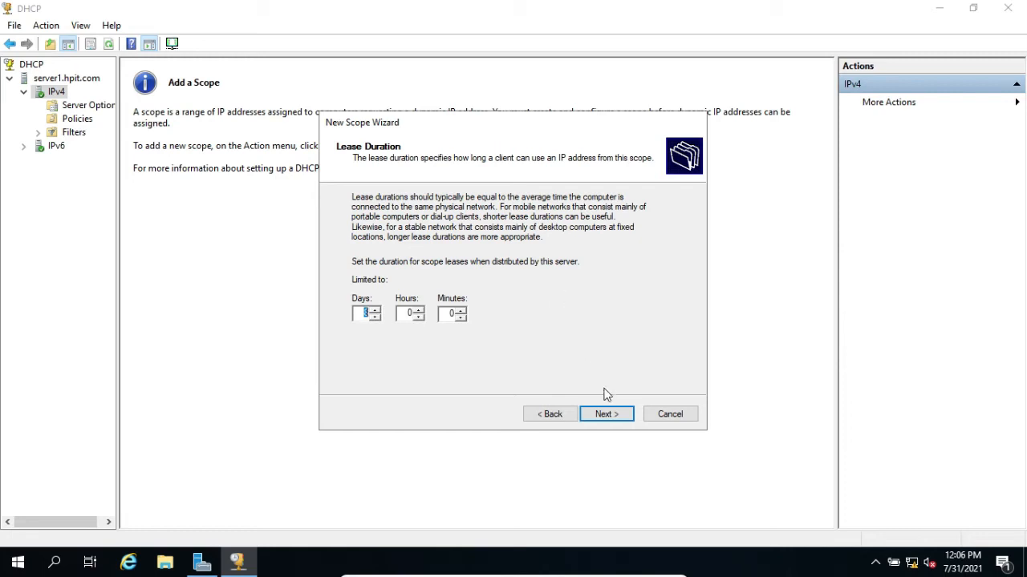
pyautogui.click(606, 415)
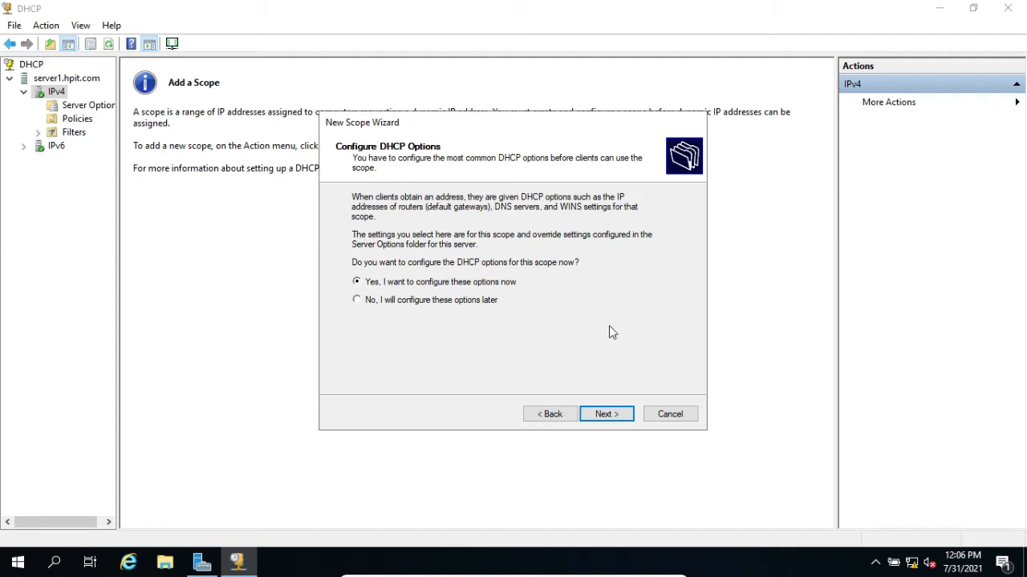
pyautogui.click(622, 415)
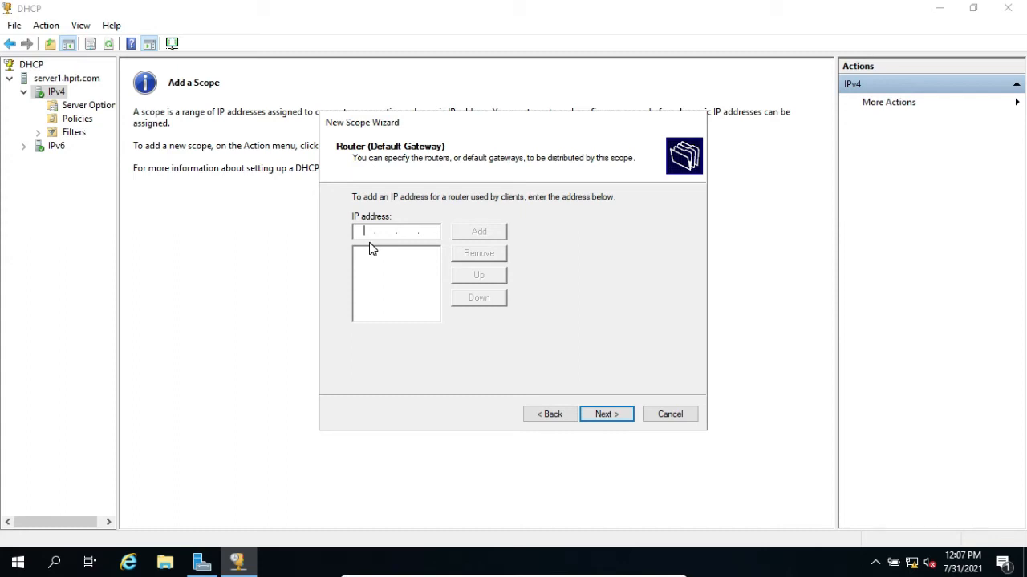
# Add 192.168.1.1 as the scope's default gateway and continue to the domain name and DNS settings
pyautogui.write('192.168.1.1')
pyautogui.click(473, 231)
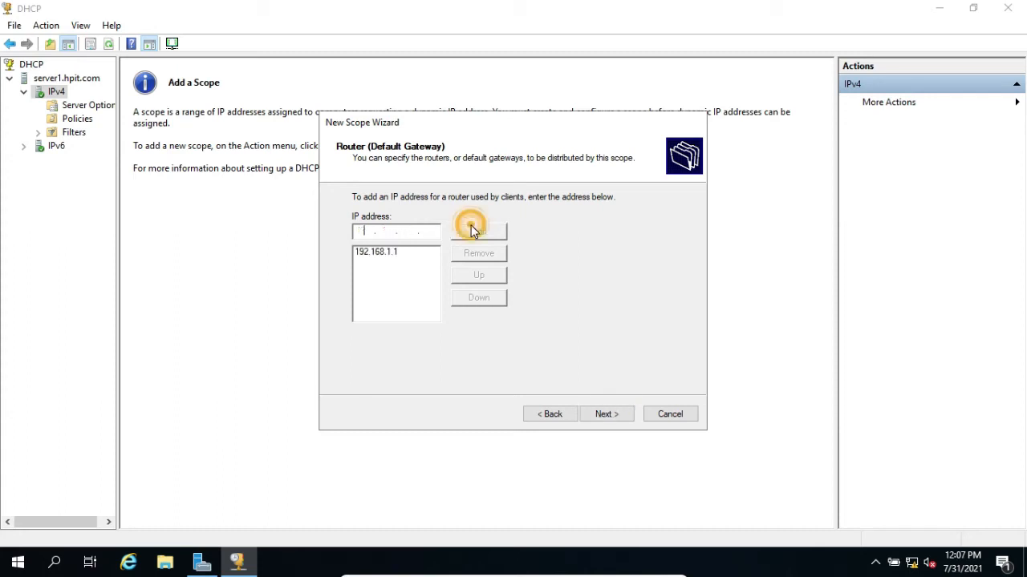
pyautogui.click(618, 415)
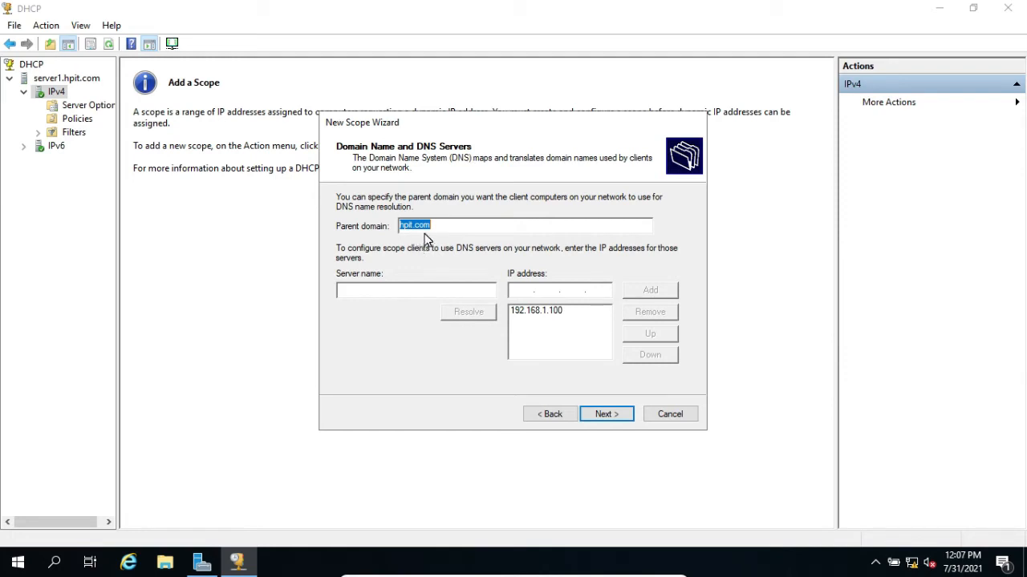
# Remove the prefilled DNS server from the list and clear its address from the IP address entry
pyautogui.click(517, 314)
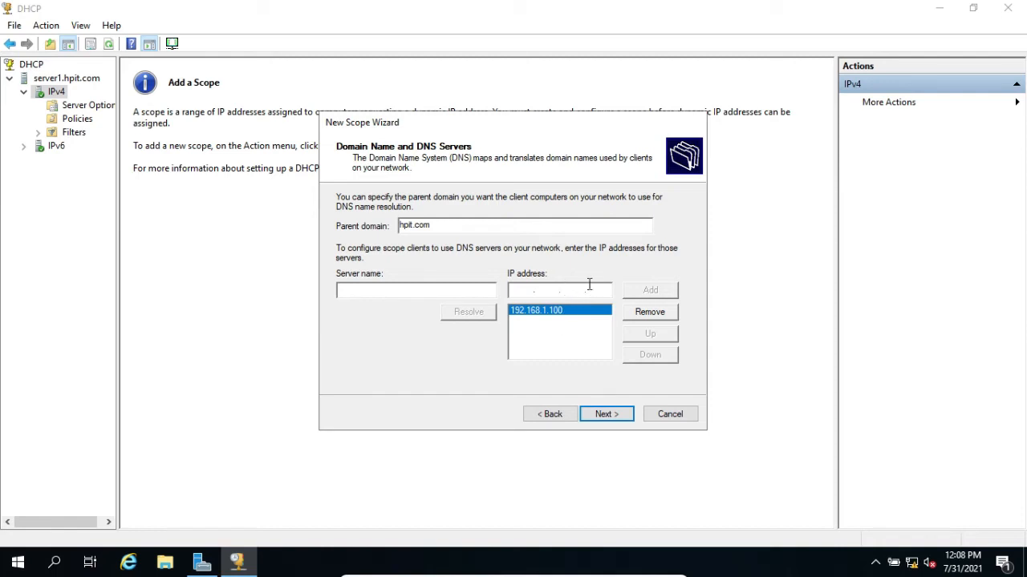
pyautogui.click(650, 313)
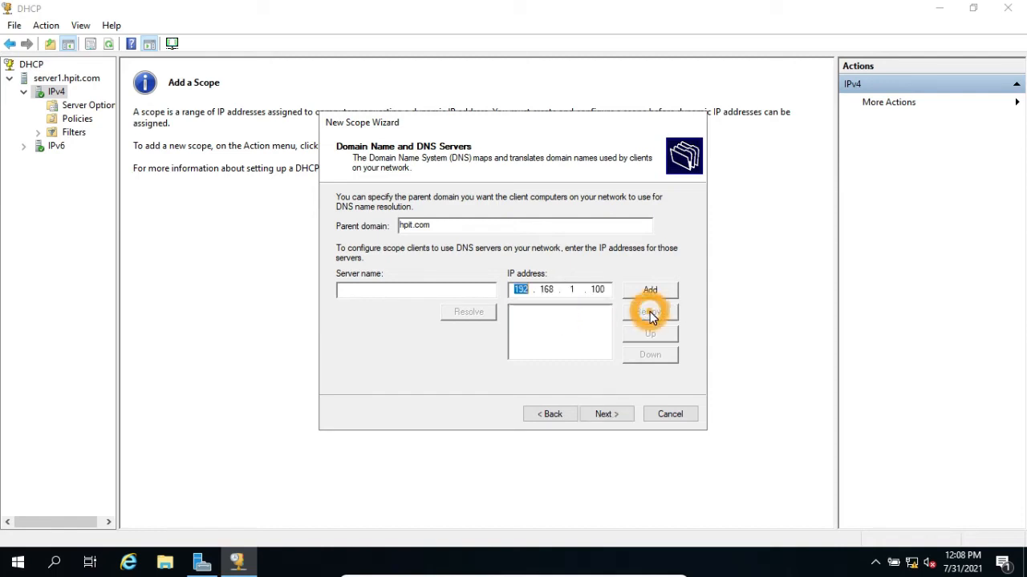
pyautogui.click(607, 290)
pyautogui.press('BackSpace')
pyautogui.press('BackSpace')
pyautogui.press('BackSpace')
pyautogui.press('BackSpace')
pyautogui.press('BackSpace')
pyautogui.press('BackSpace')
pyautogui.press('BackSpace')
pyautogui.press('BackSpace')
pyautogui.press('BackSpace')
pyautogui.press('BackSpace')
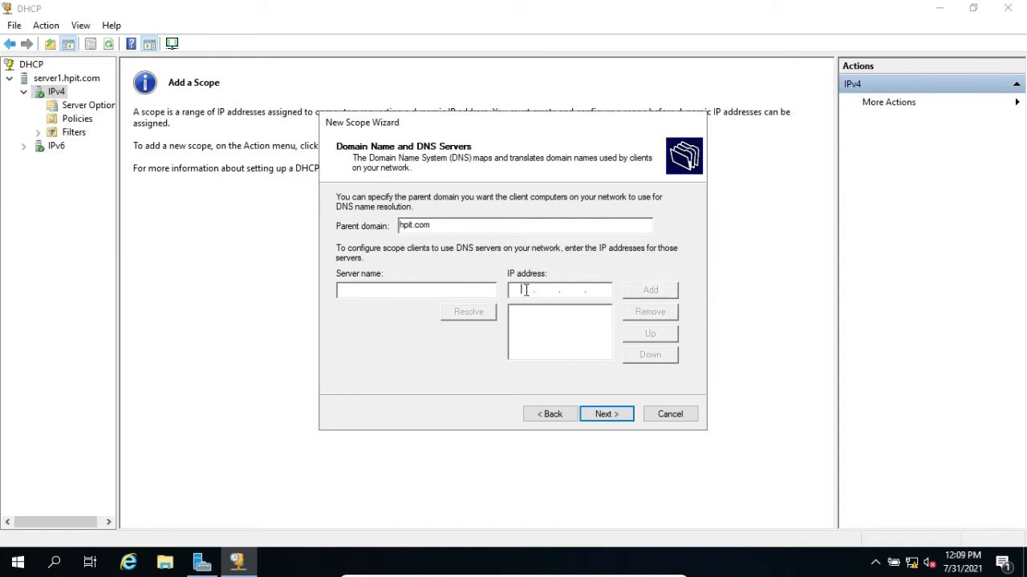
# Add the DNS server server1.hpit.com with the IP address 192.168.1.100 to the scope
pyautogui.click(422, 290)
pyautogui.write('server1.hpit.com')
pyautogui.click(522, 290)
pyautogui.write('192.168.1.100')
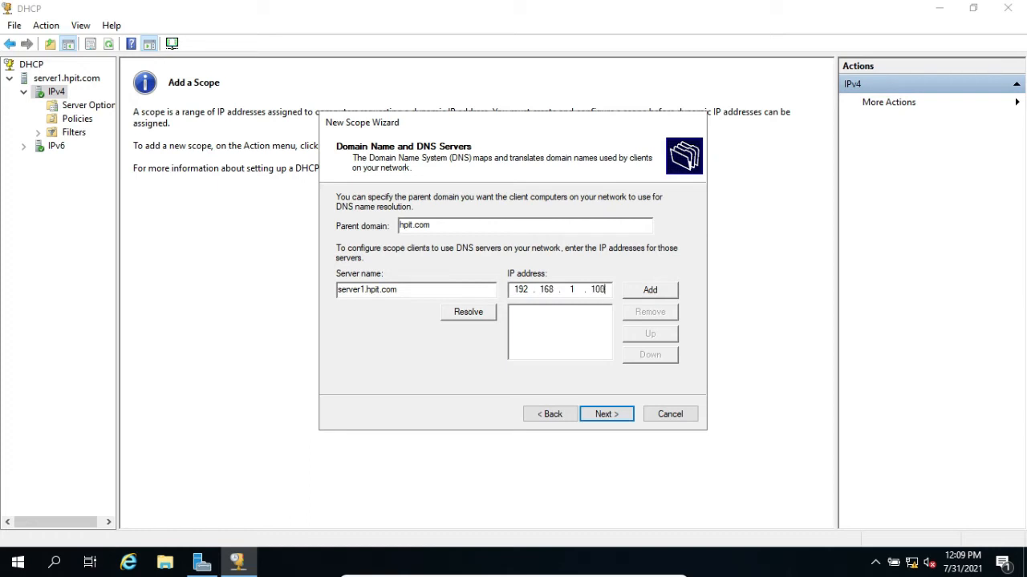
pyautogui.click(658, 289)
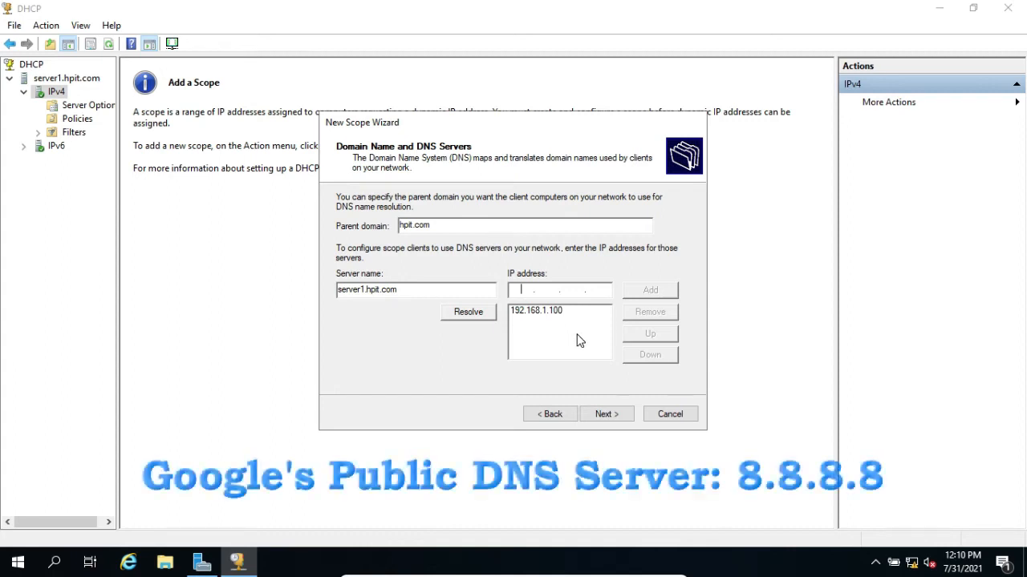
# Clear the server name, add 8.8.8.8 as the second DNS server, and continue to the WINS settings
pyautogui.moveTo(447, 291); pyautogui.dragTo(334, 292)
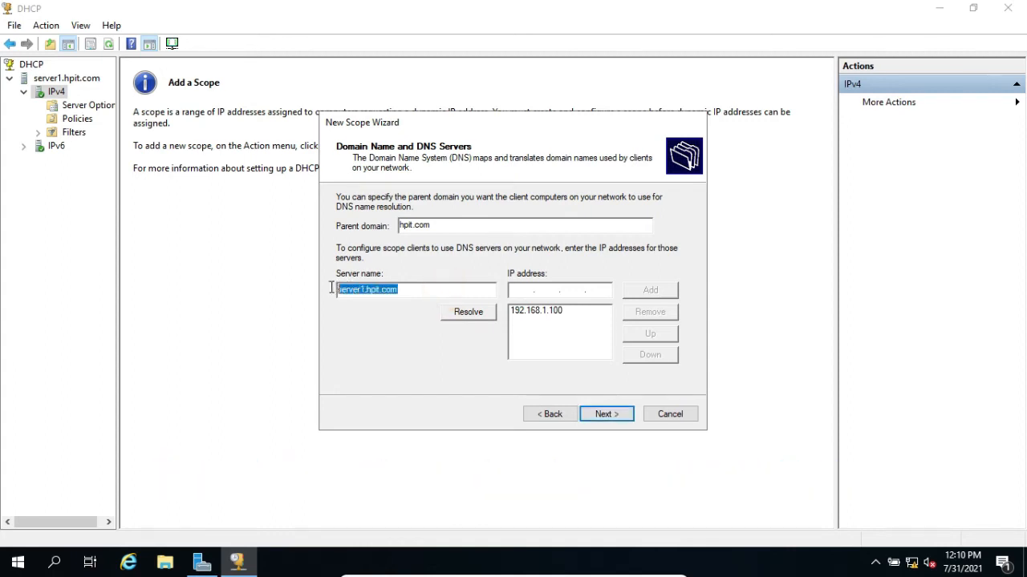
pyautogui.press('Delete')
pyautogui.click(520, 291)
pyautogui.write('8.8.8.8')
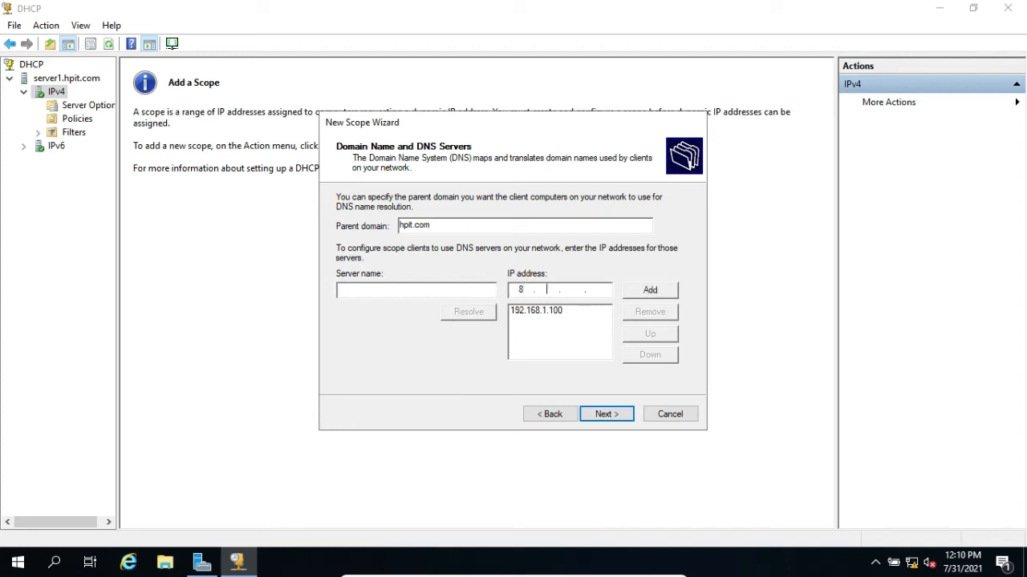
pyautogui.click(641, 291)
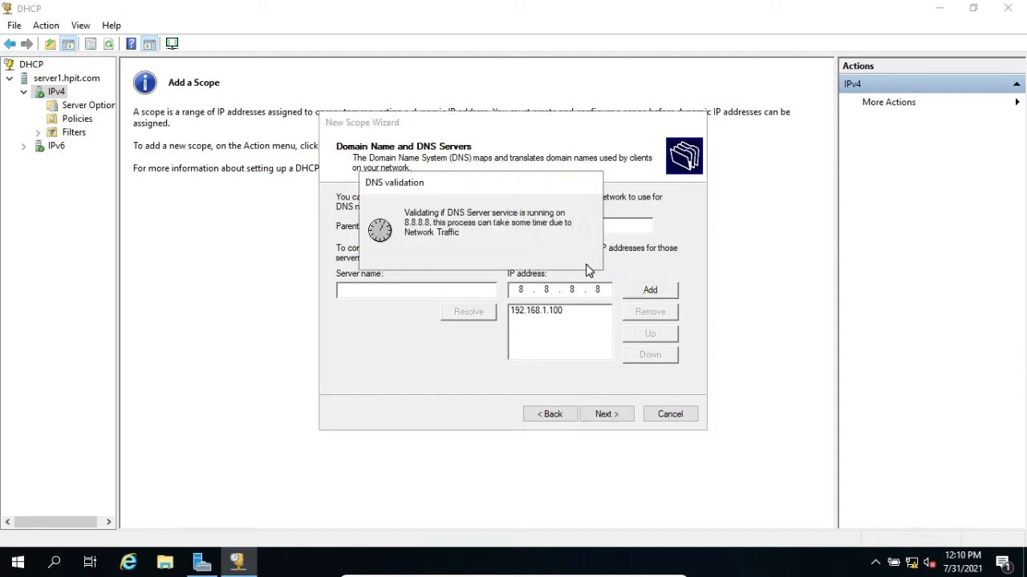
pyautogui.click(537, 311)
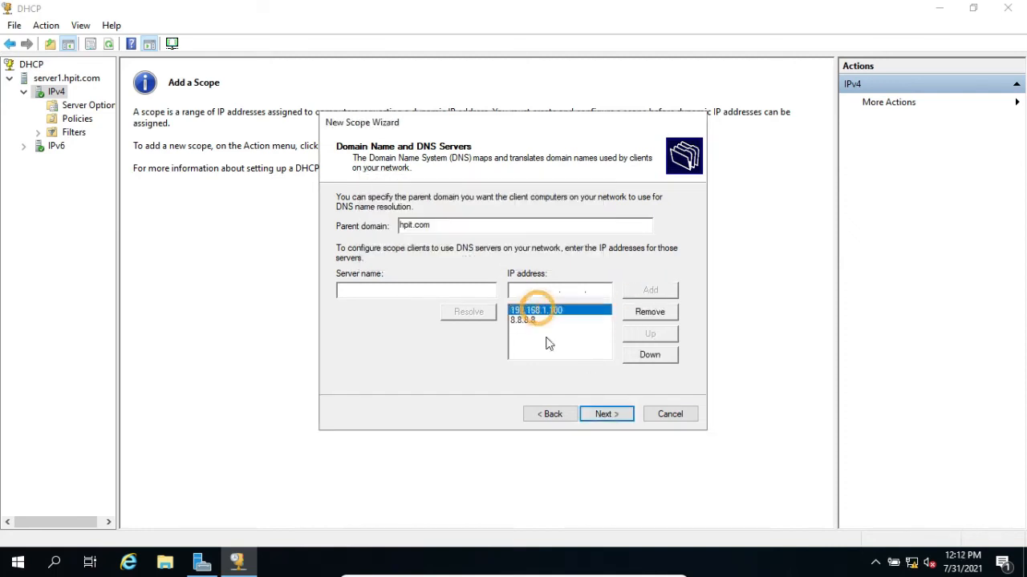
pyautogui.click(603, 414)
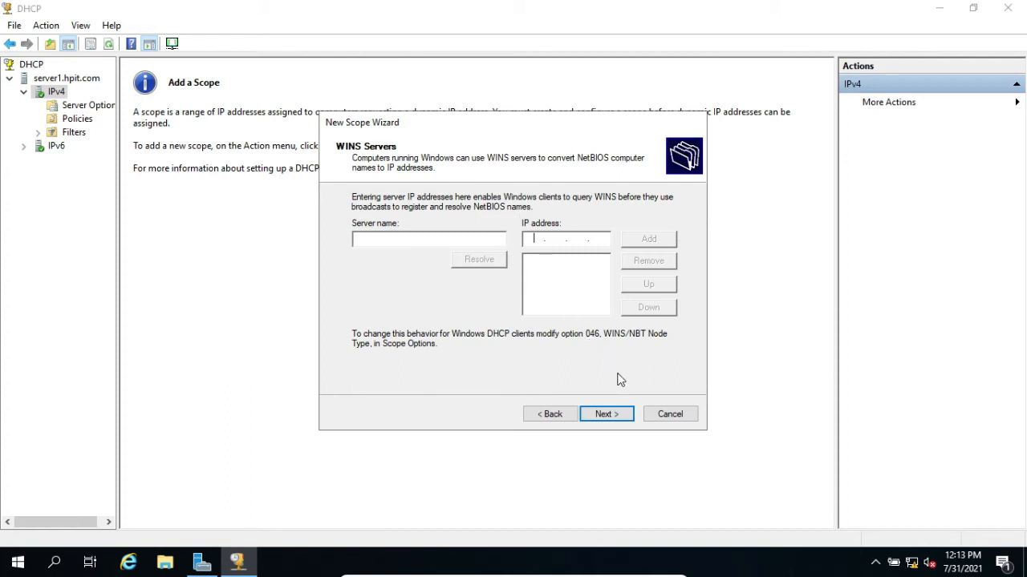
# Leave the WINS servers empty, activate the scope now, and finish creating it
pyautogui.click(605, 416)
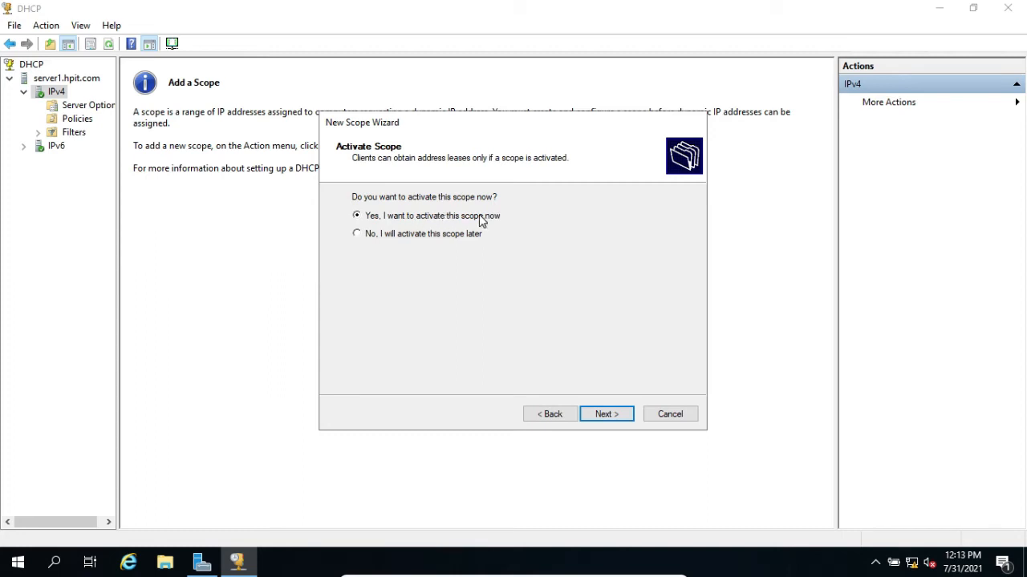
pyautogui.click(617, 413)
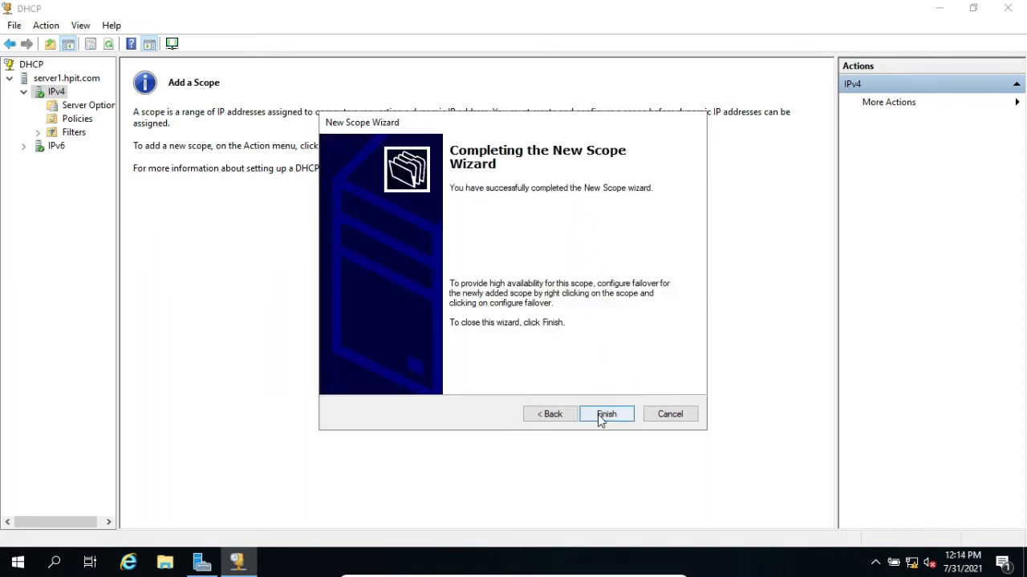
pyautogui.click(603, 416)
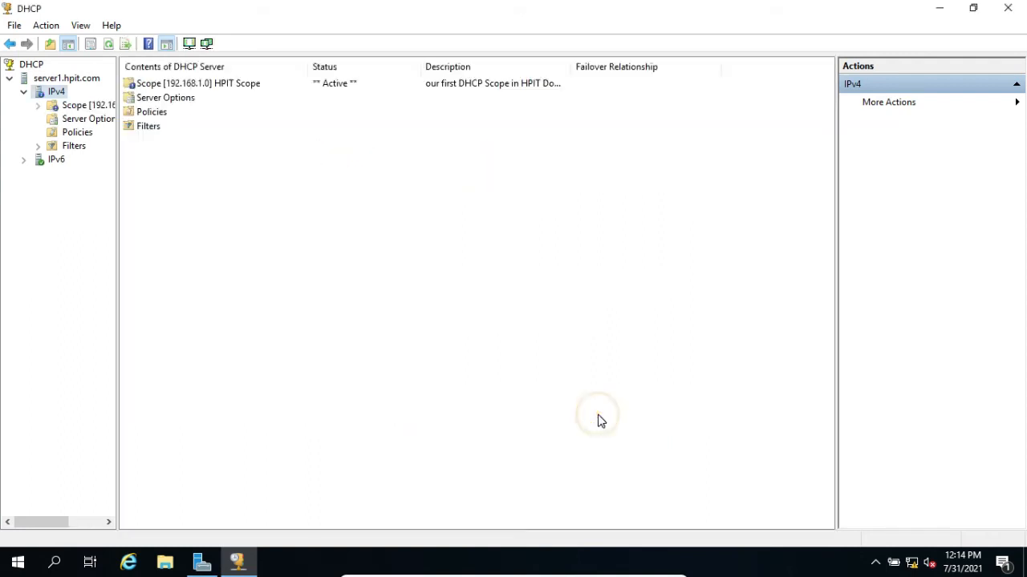
# Expand the new HPIT Scope and widen the console tree so its full entry names fit
pyautogui.doubleClick(79, 107)
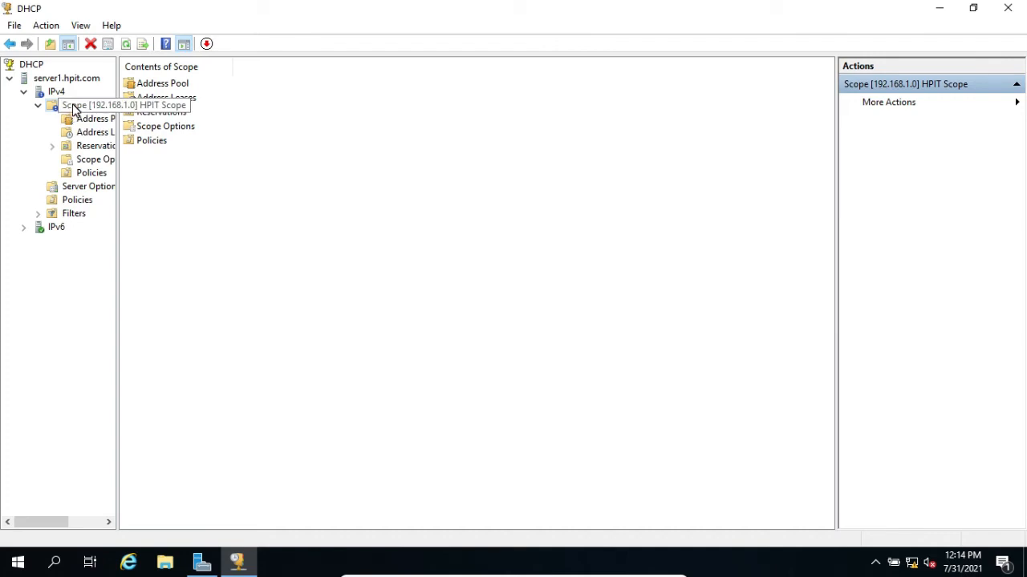
pyautogui.moveTo(117, 173); pyautogui.dragTo(170, 172)
pyautogui.moveTo(170, 172); pyautogui.dragTo(198, 172)
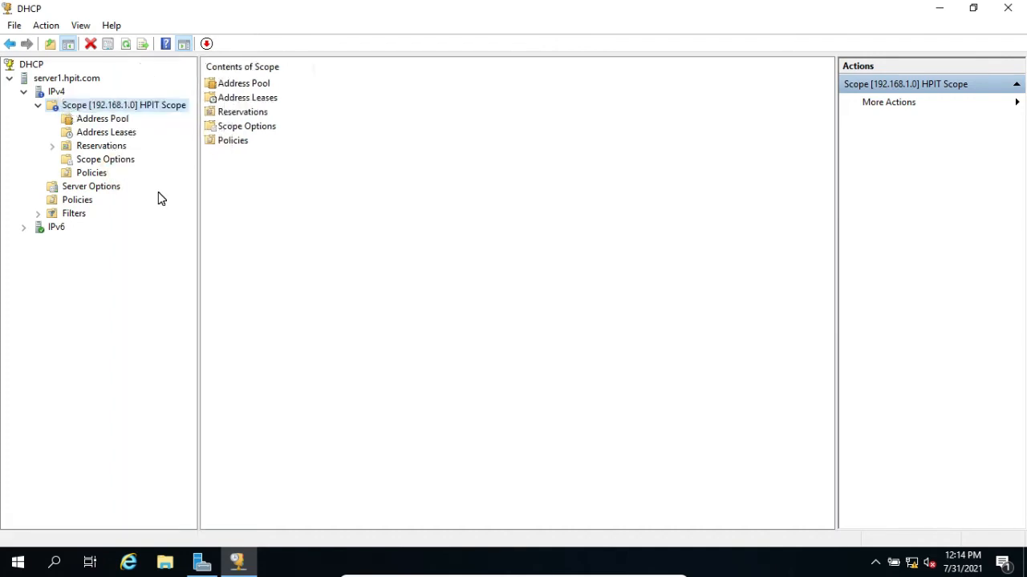
# Restart the DHCP service on server1.hpit.com
pyautogui.rightClick(67, 80)
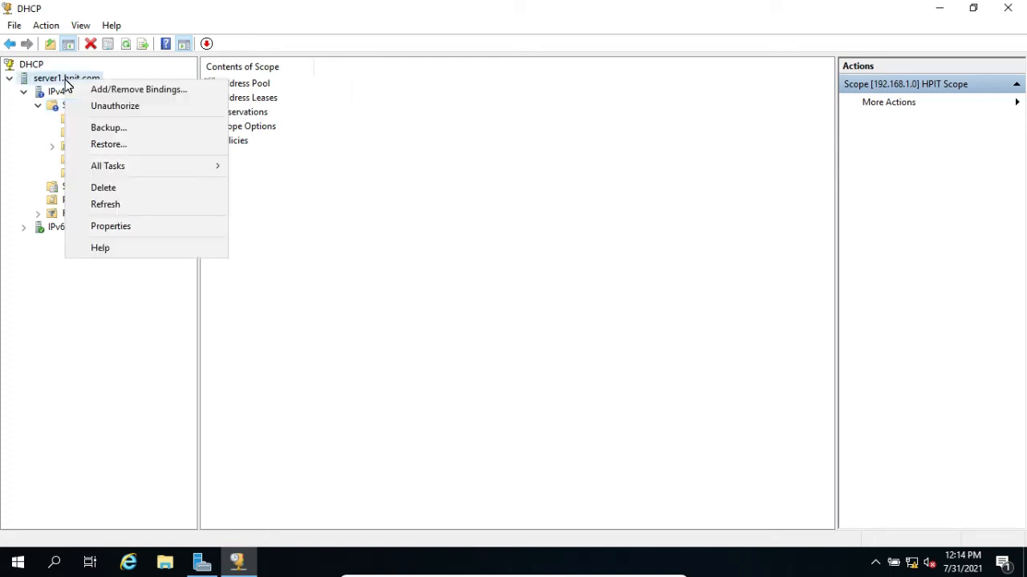
pyautogui.moveTo(187, 168)
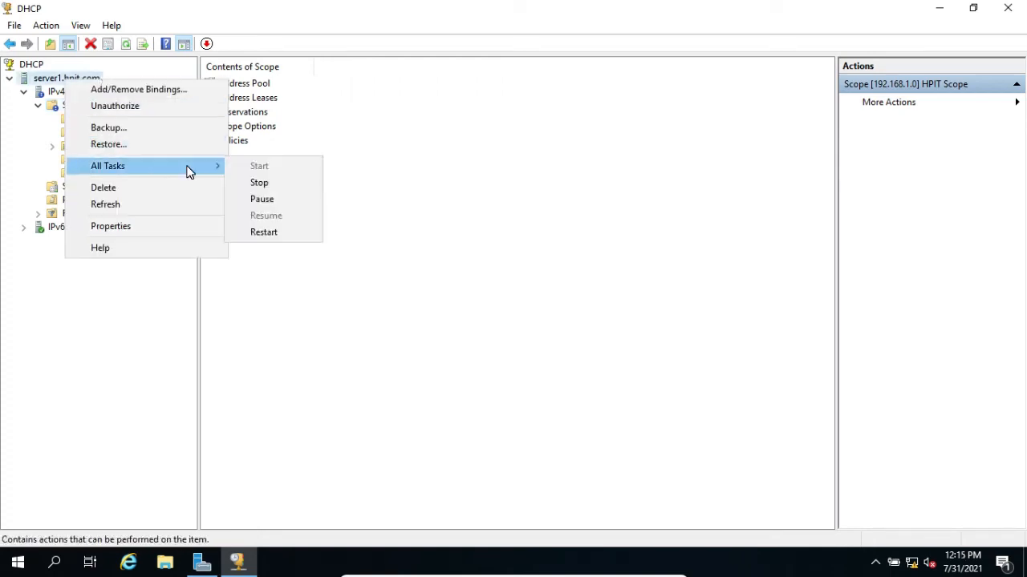
pyautogui.click(264, 234)
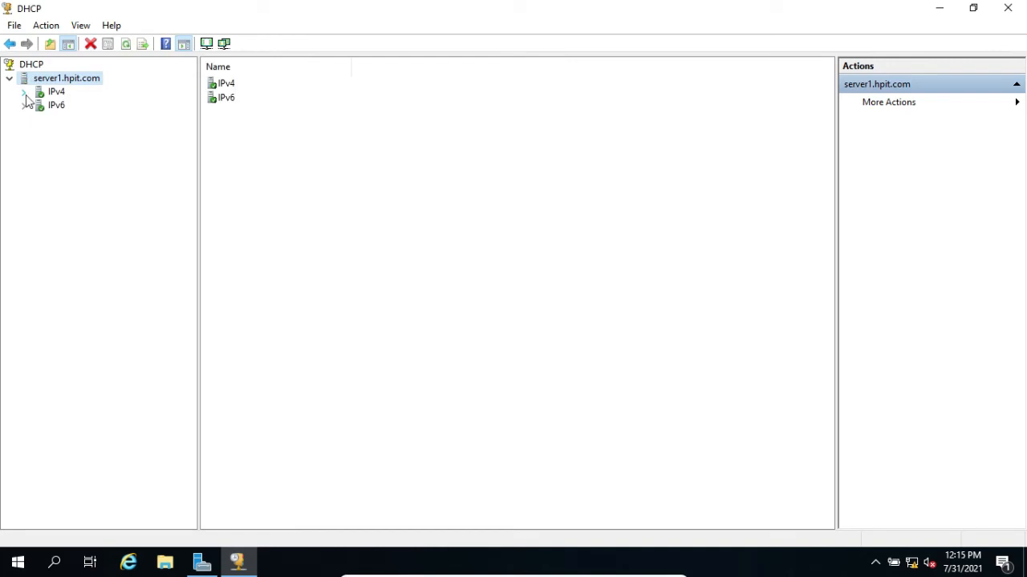
# Expand IPv4 and HPIT Scope again and check the distribution range and exclusions in the Address Pool
pyautogui.click(24, 92)
pyautogui.doubleClick(71, 106)
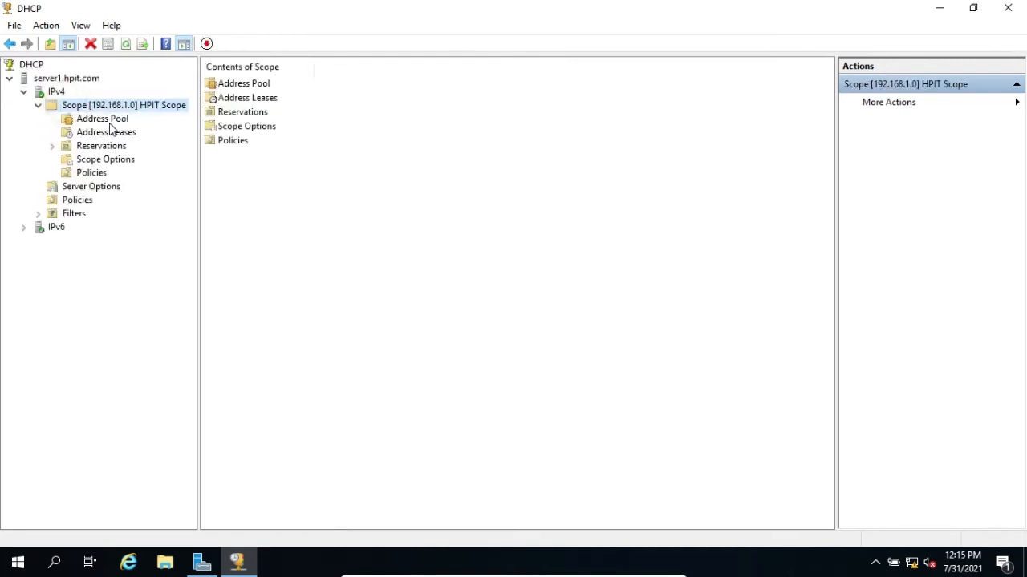
pyautogui.click(105, 120)
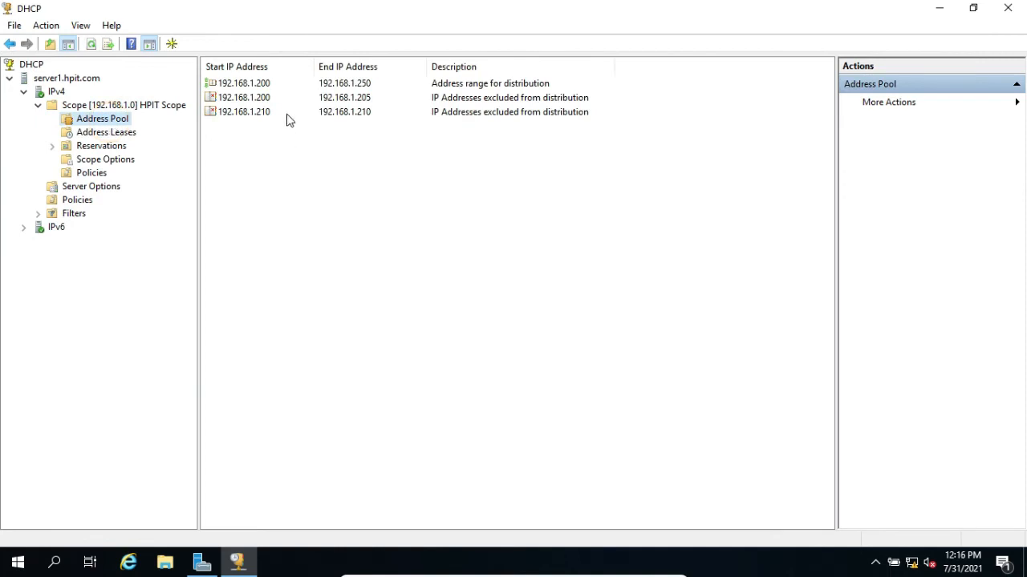
pyautogui.click(273, 86)
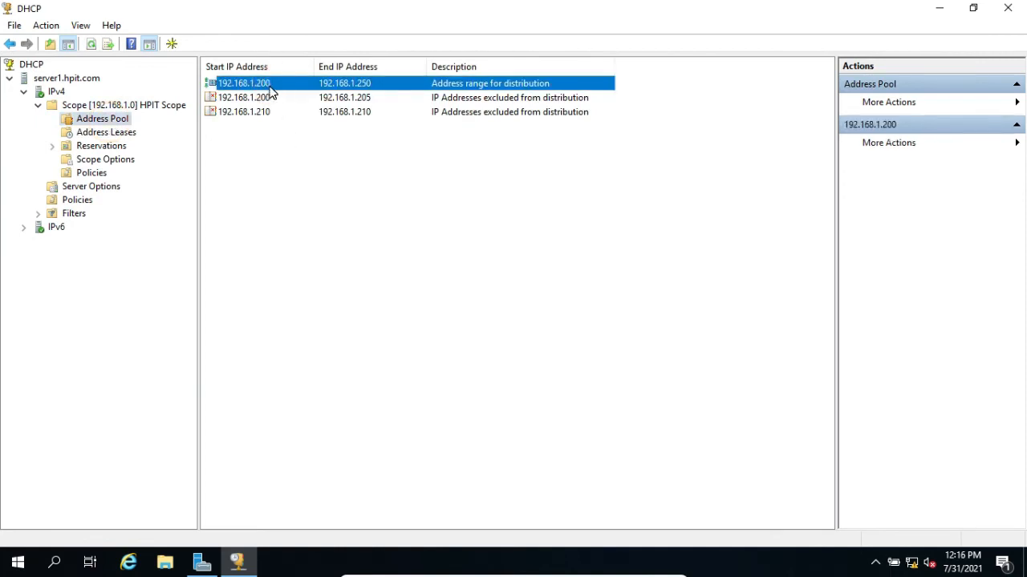
pyautogui.click(353, 100)
pyautogui.click(346, 112)
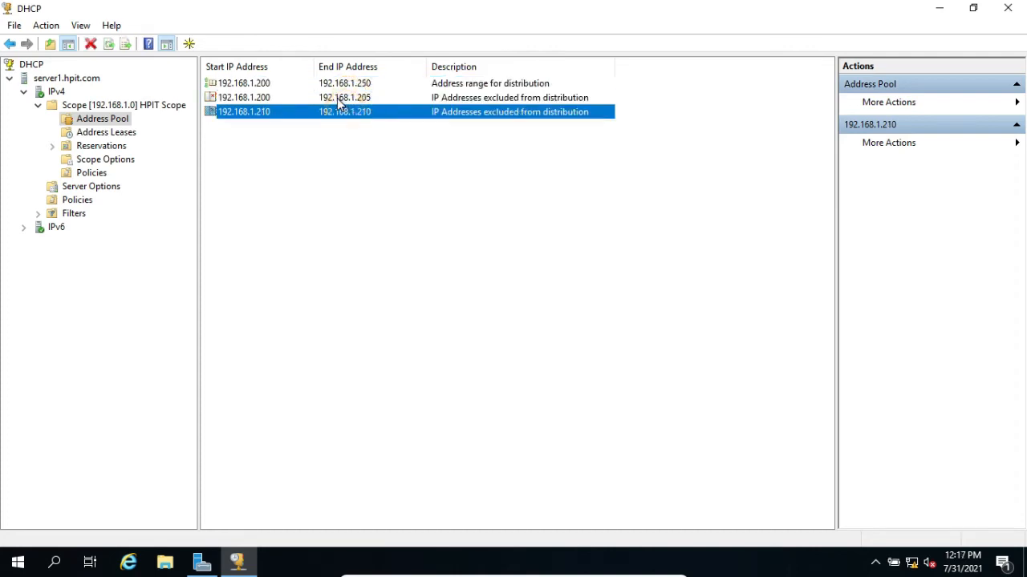
# Review the scope's address leases, reservations, and the router, DNS servers and DNS domain name in its scope options
pyautogui.click(94, 133)
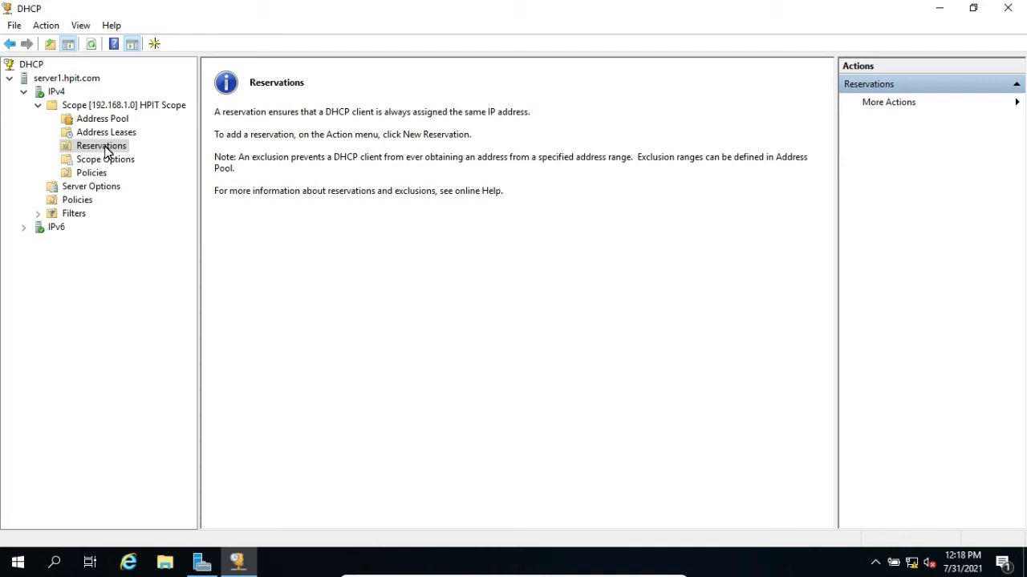
pyautogui.click(113, 161)
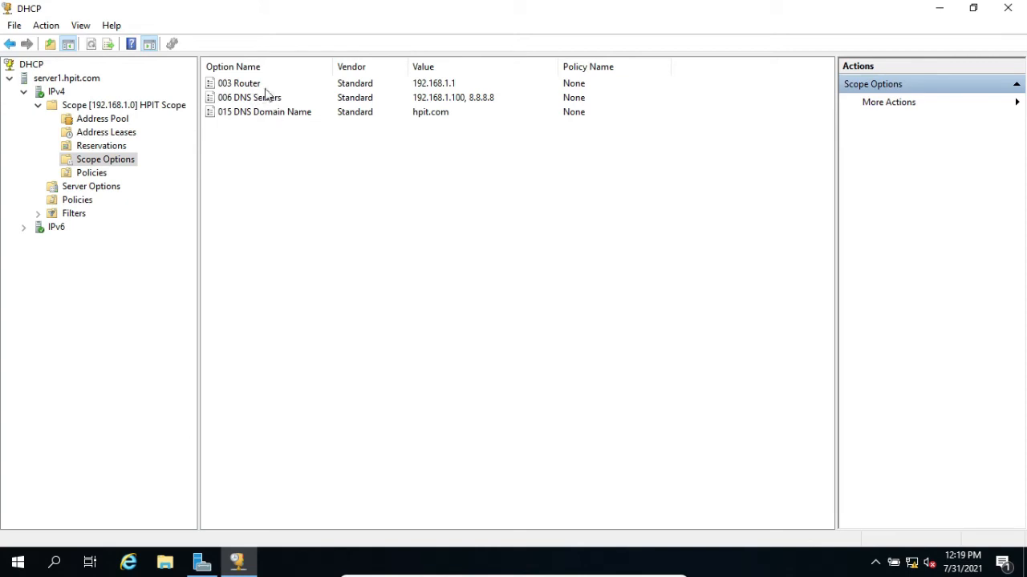
pyautogui.click(325, 85)
pyautogui.click(282, 97)
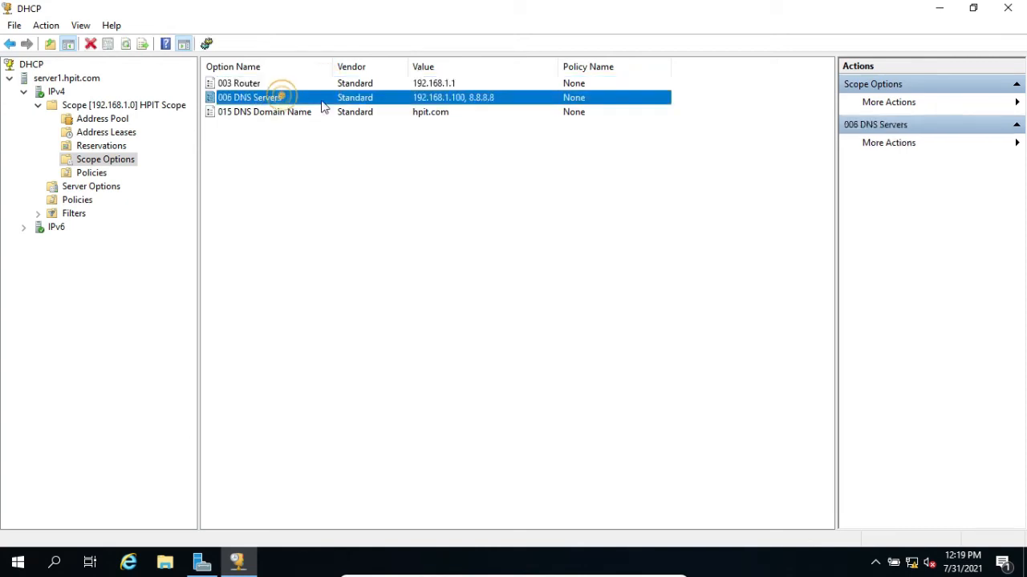
pyautogui.click(289, 114)
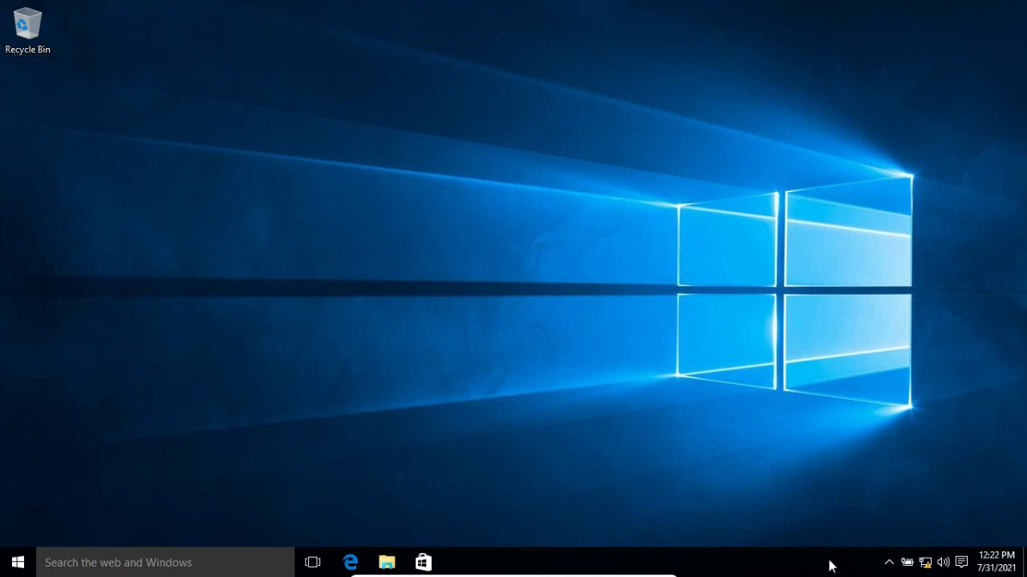
# On the Windows client computer, open the Network and Sharing Center maximized and bring up the Ethernet connection's status
pyautogui.rightClick(925, 564)
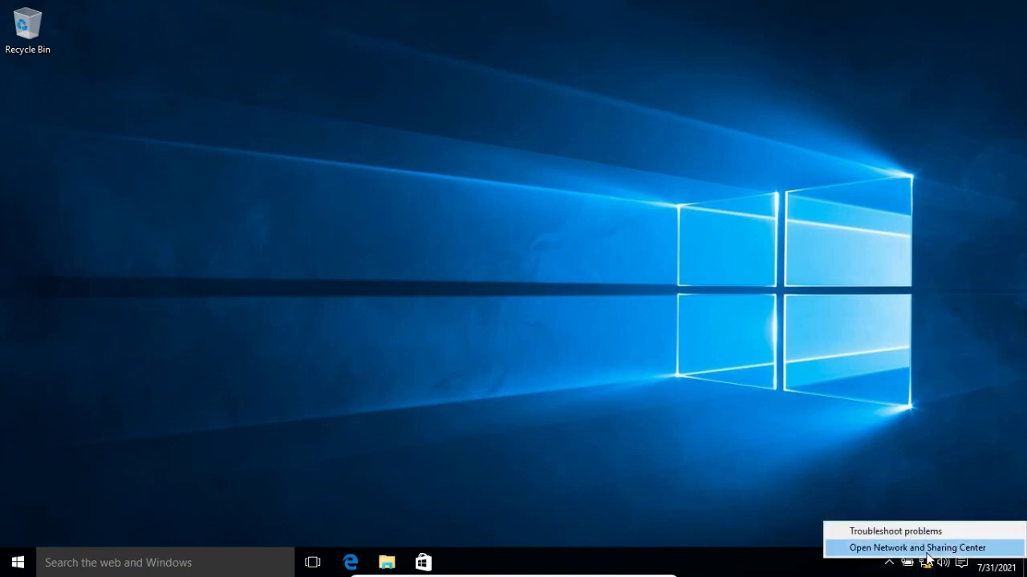
pyautogui.click(929, 551)
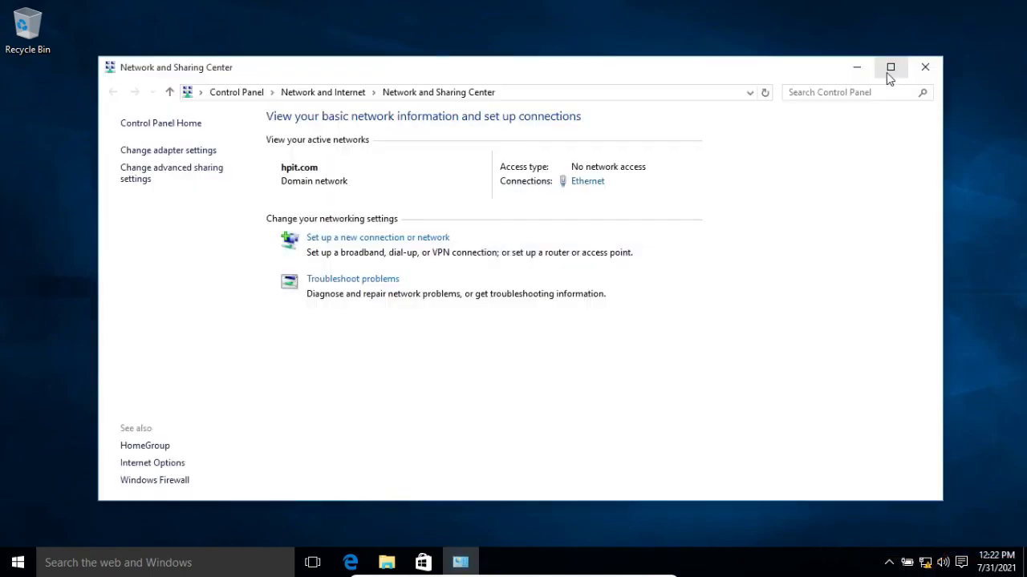
pyautogui.click(890, 69)
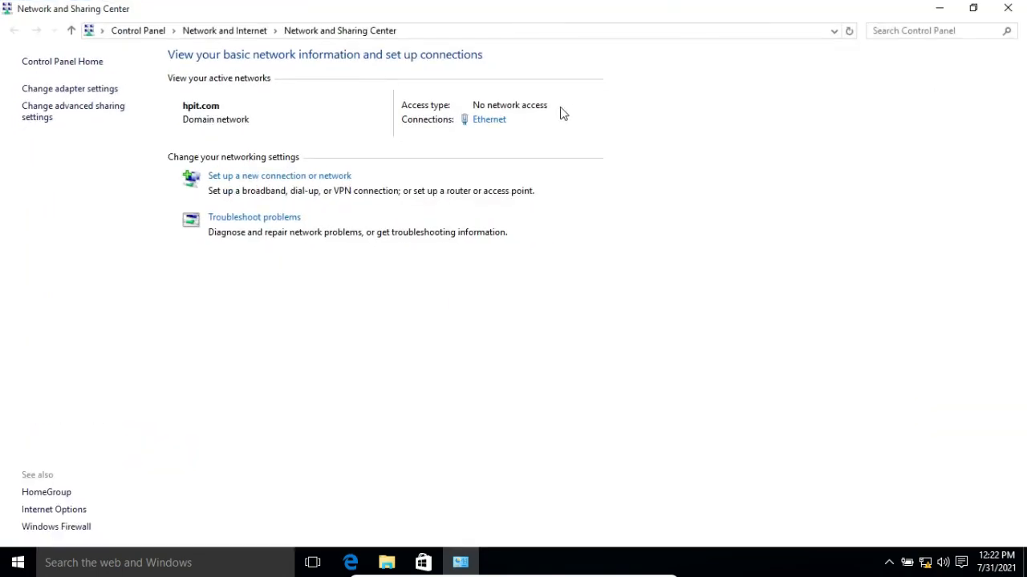
pyautogui.click(484, 120)
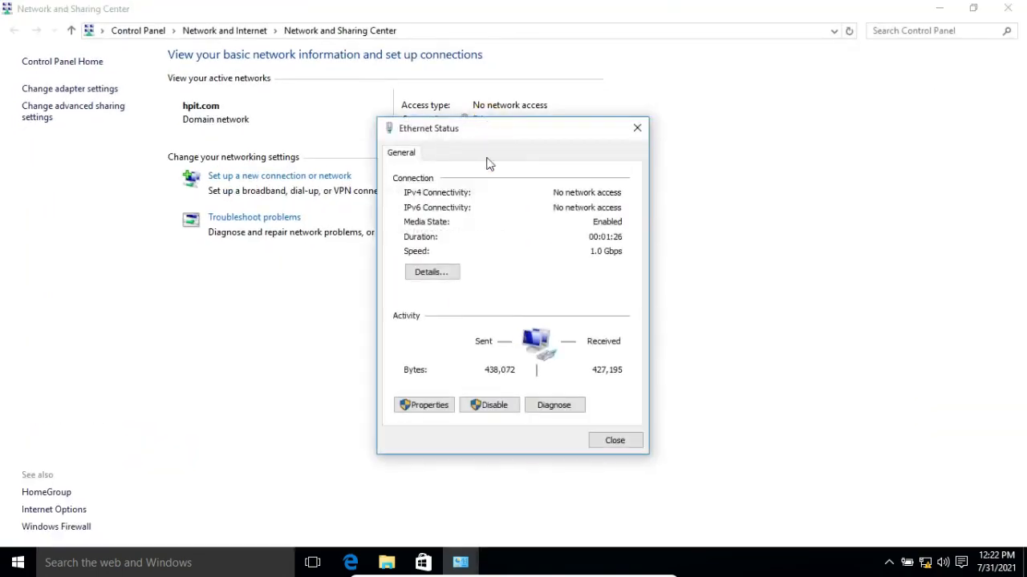
# Check the Ethernet connection's details, and set its Internet Protocol Version 4 properties to obtain the IP address and DNS server address automatically
pyautogui.click(437, 276)
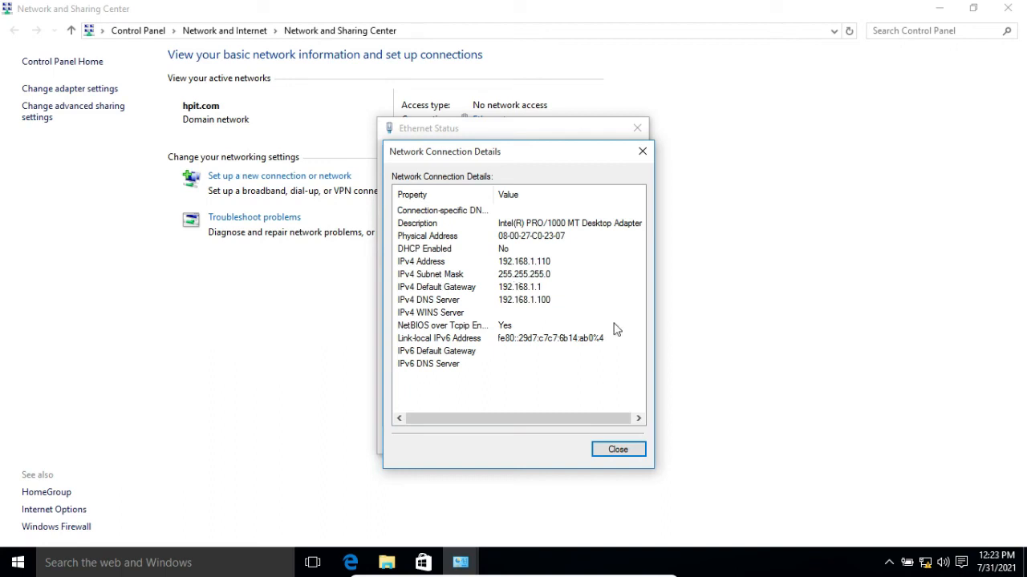
pyautogui.click(631, 452)
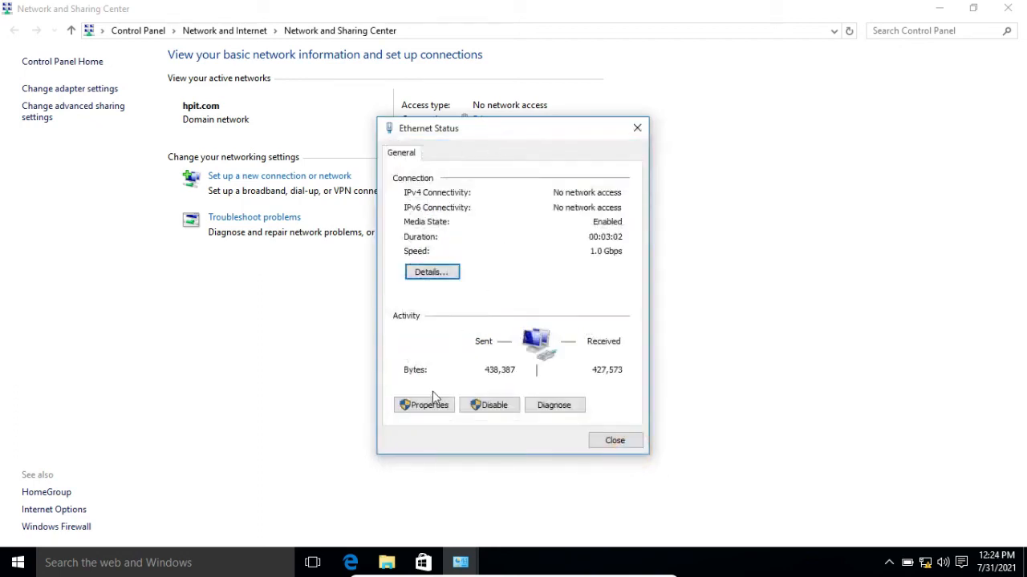
pyautogui.click(436, 412)
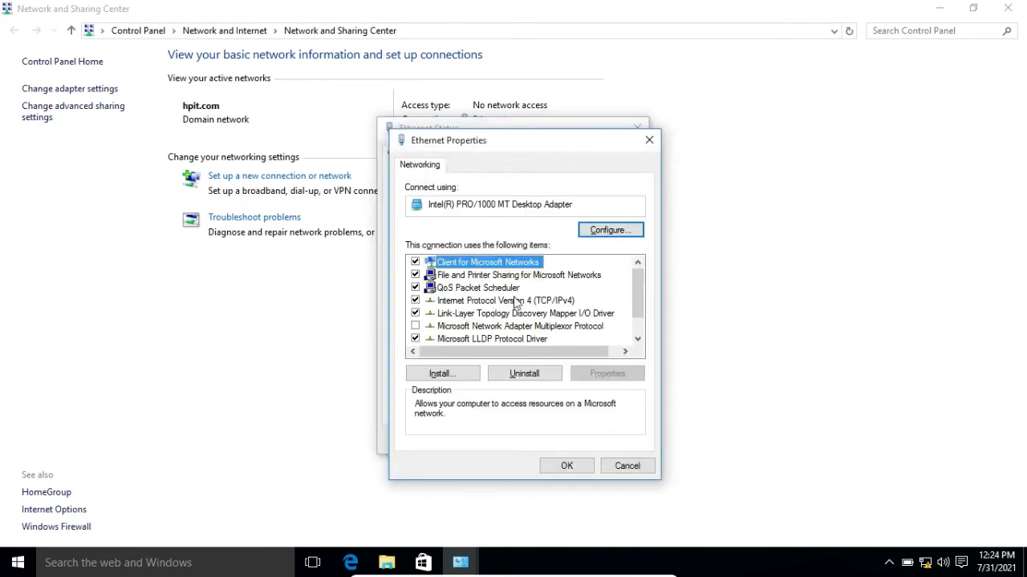
pyautogui.click(515, 301)
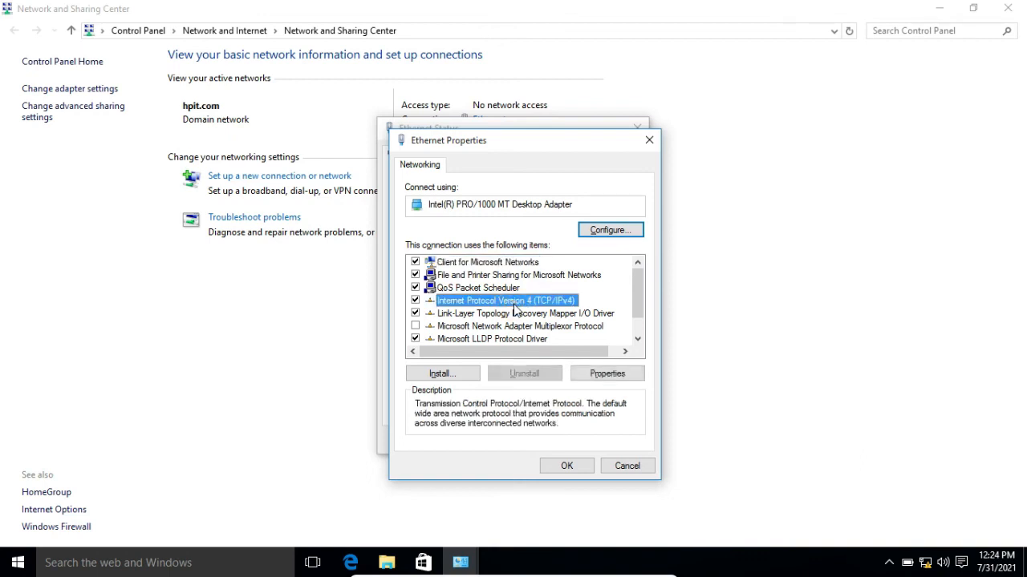
pyautogui.click(603, 374)
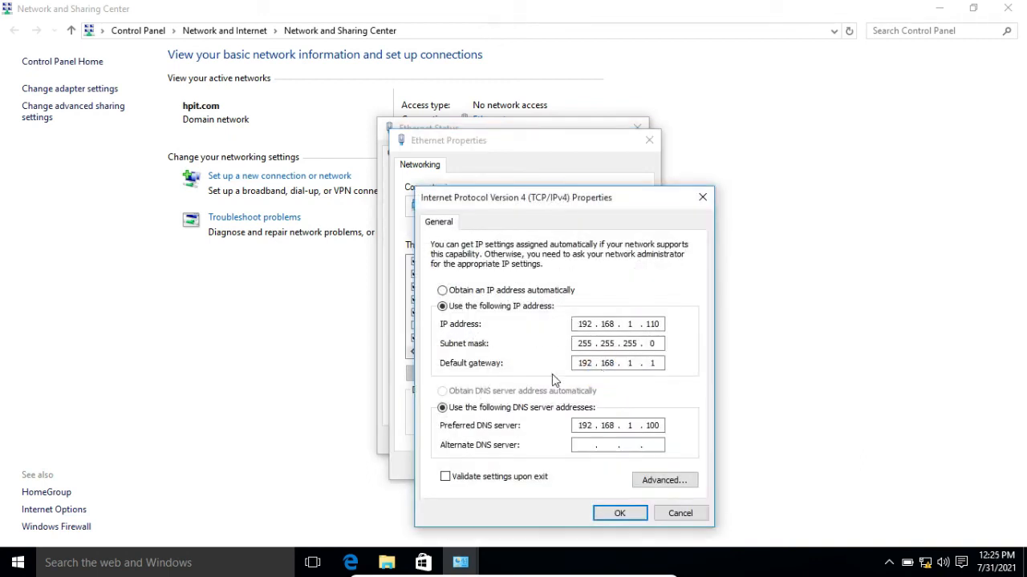
pyautogui.click(443, 291)
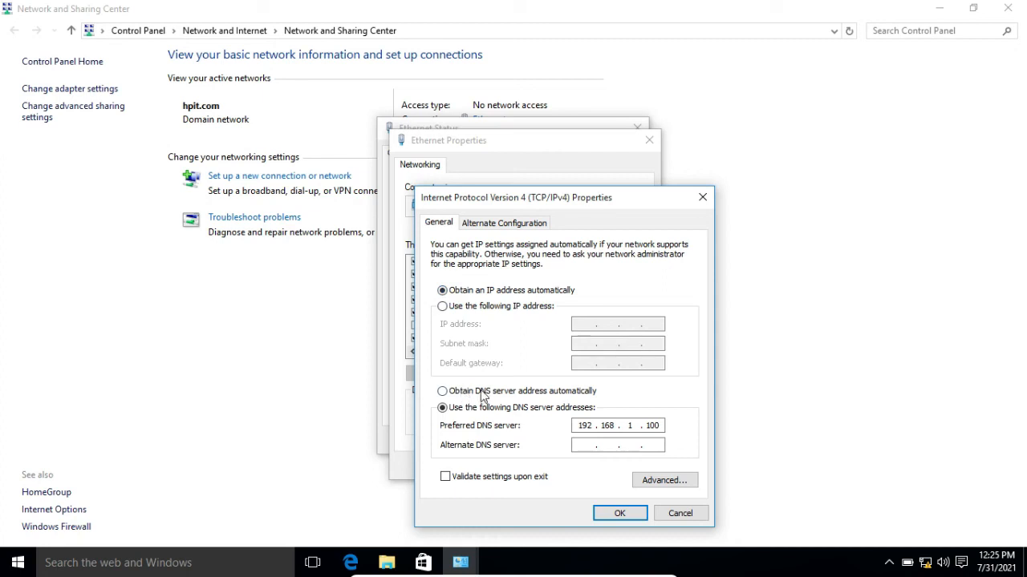
pyautogui.click(443, 392)
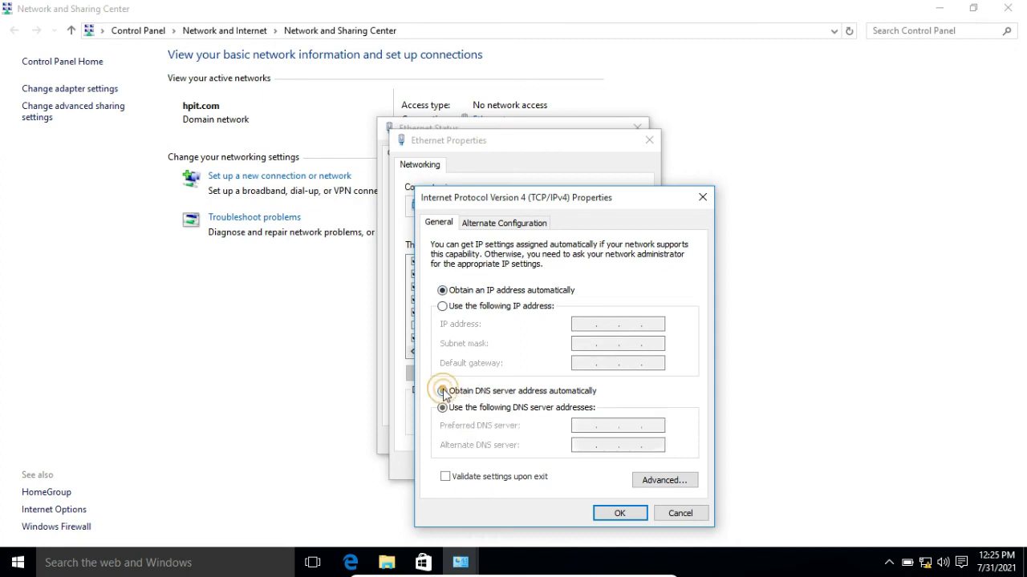
pyautogui.click(611, 516)
pyautogui.click(567, 466)
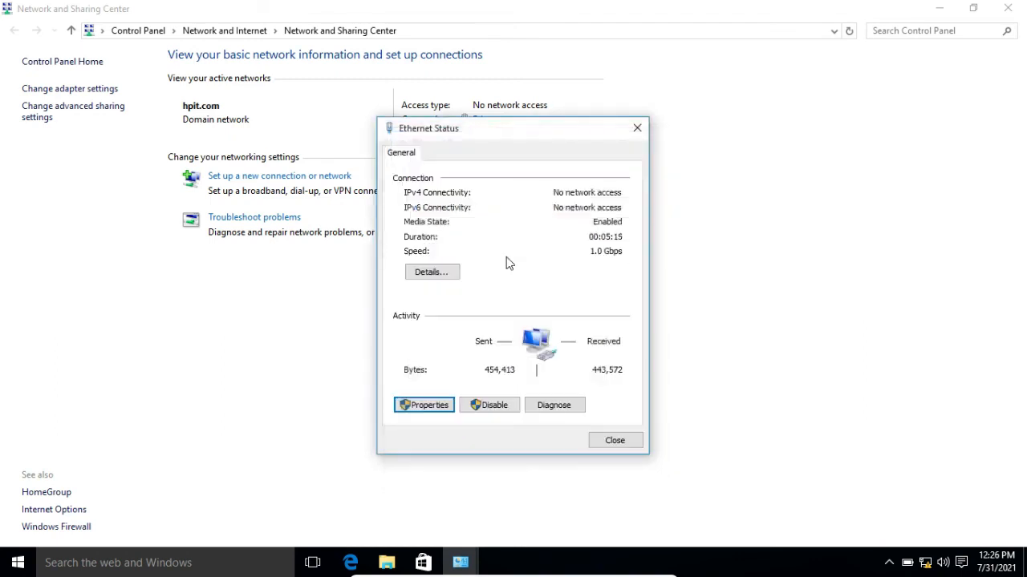
# Review the Ethernet connection's details for the DHCP-assigned address, lease, gateway and DNS servers, and close the details and status windows
pyautogui.click(431, 272)
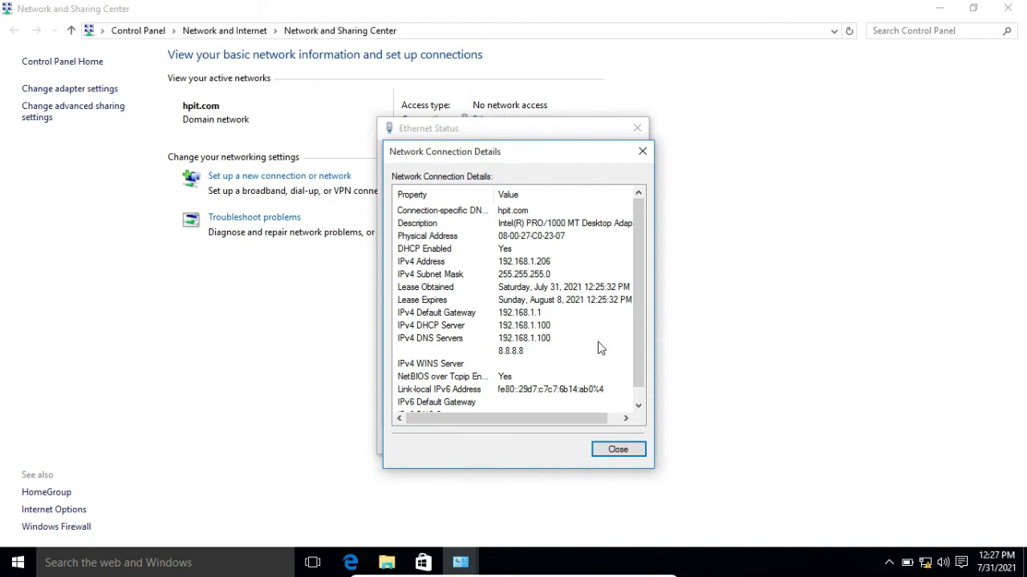
pyautogui.click(616, 450)
pyautogui.click(619, 442)
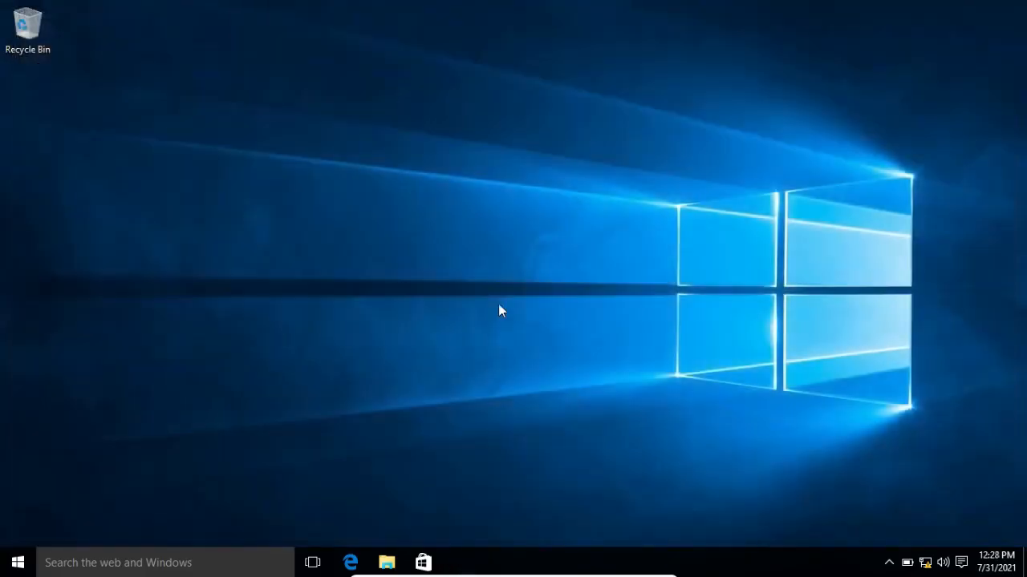
# Open Command Prompt on the client and run ipconfig /all
pyautogui.press('super+s')
pyautogui.write('cmd')
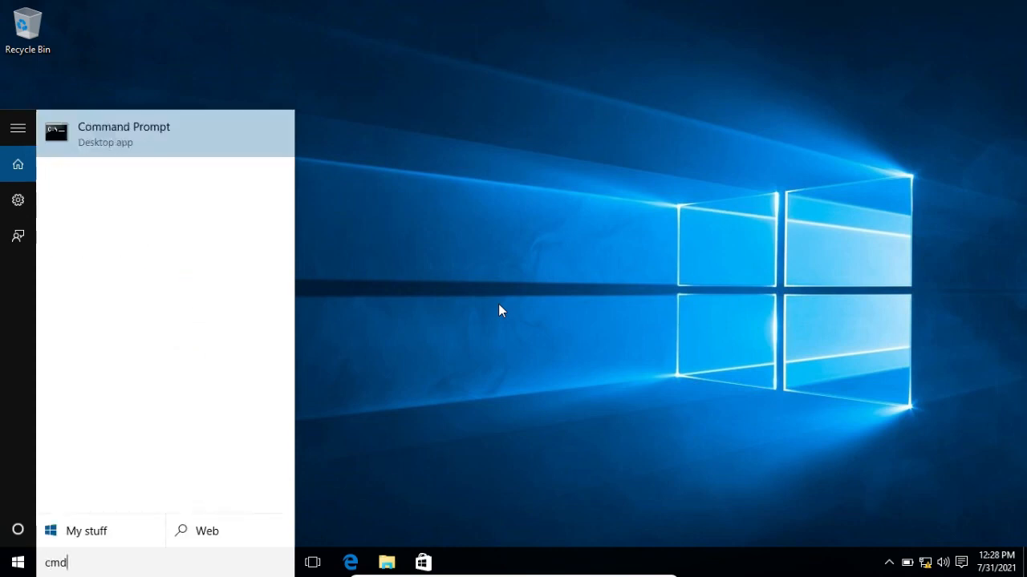
pyautogui.press('Return')
pyautogui.moveTo(355, 39); pyautogui.dragTo(488, 32)
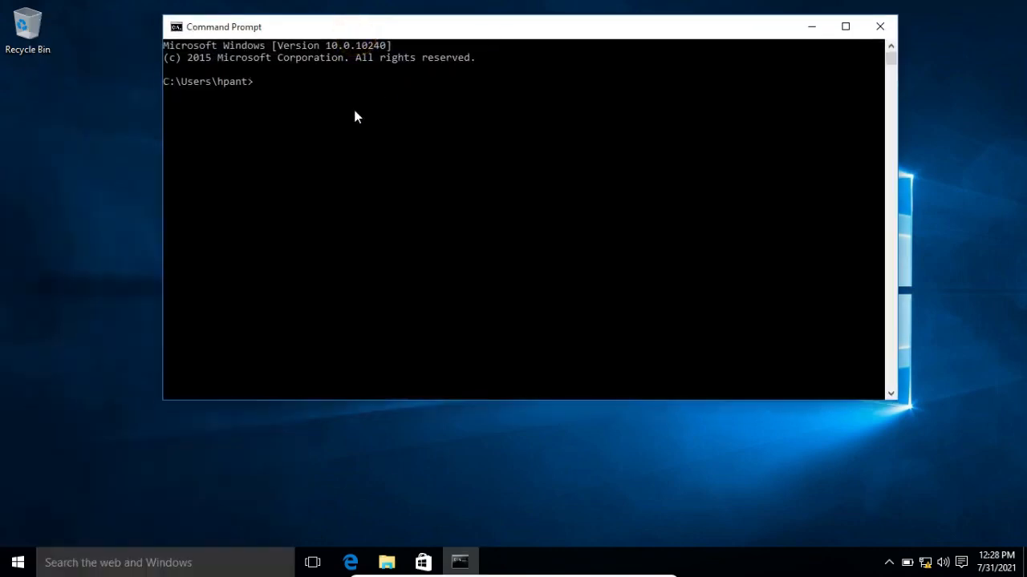
pyautogui.write('ipconfig /all')
pyautogui.press('Return')
# Examine the Ethernet adapter's DHCP Enabled, IPv4 Address, Lease Obtained, DHCP Server and DNS Servers entries in the command output
pyautogui.moveTo(183, 142); pyautogui.dragTo(374, 140)
pyautogui.moveTo(182, 177); pyautogui.dragTo(475, 180)
pyautogui.moveTo(188, 206); pyautogui.dragTo(476, 206)
pyautogui.moveTo(177, 238); pyautogui.dragTo(482, 240)
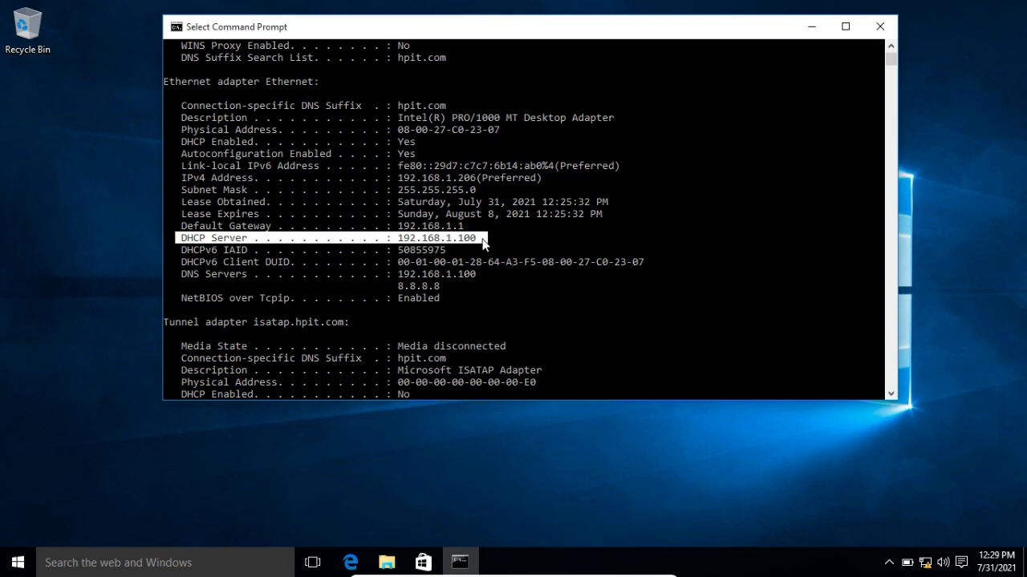
pyautogui.moveTo(182, 275); pyautogui.dragTo(487, 278)
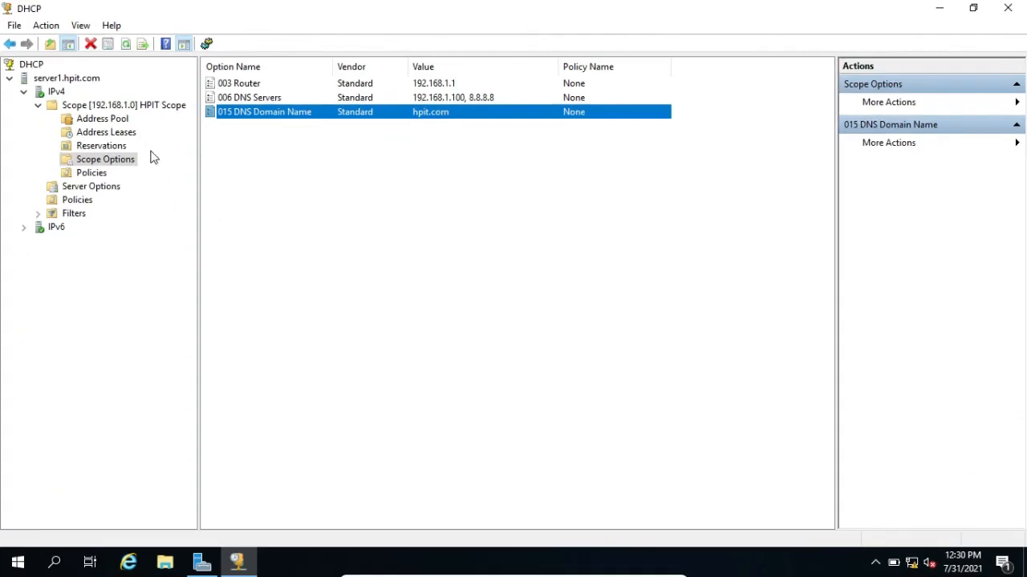
# In the DHCP console on the server, refresh HPIT Scope's Address Leases and select the client's lease
pyautogui.click(116, 132)
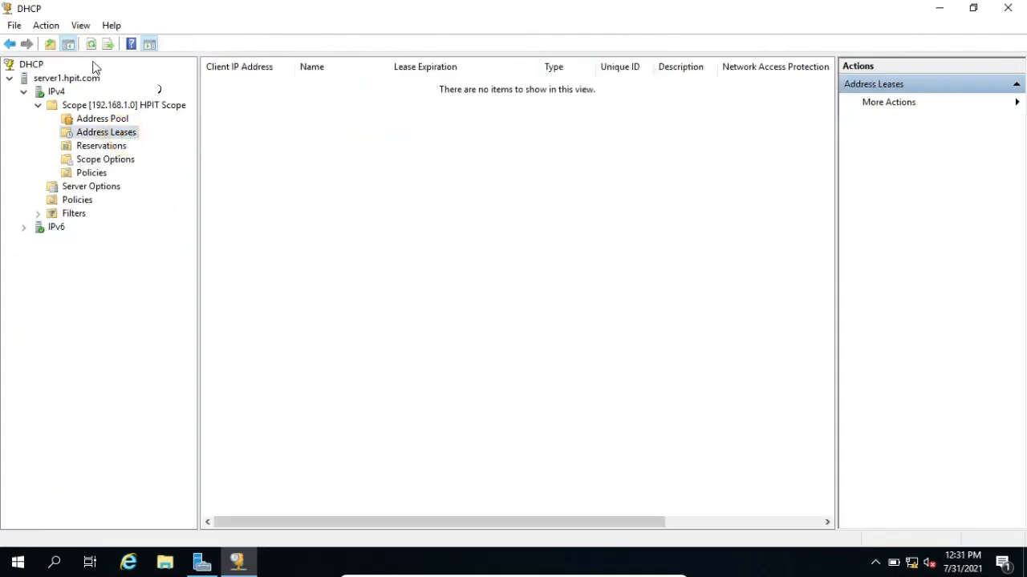
pyautogui.click(90, 45)
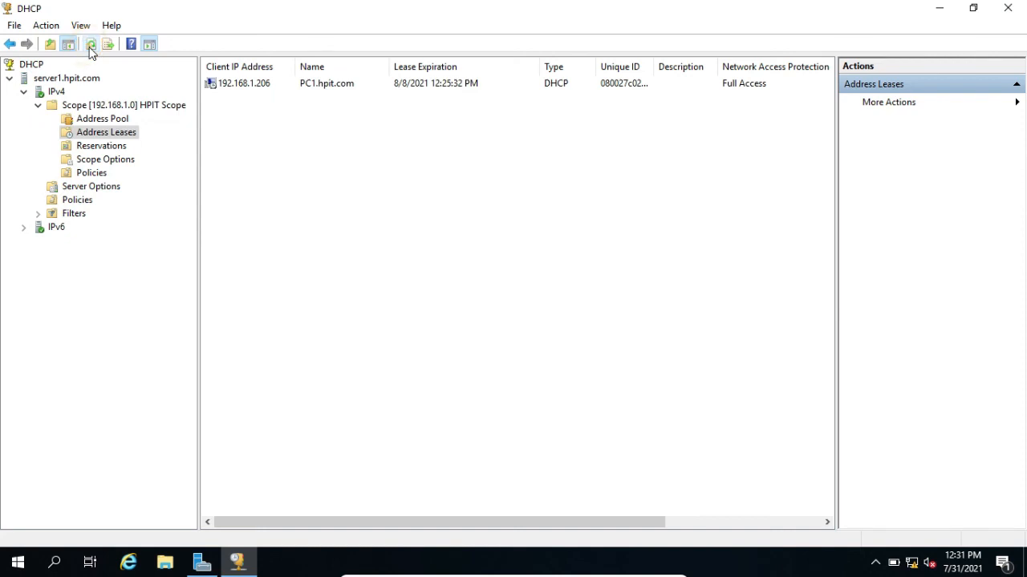
pyautogui.click(237, 89)
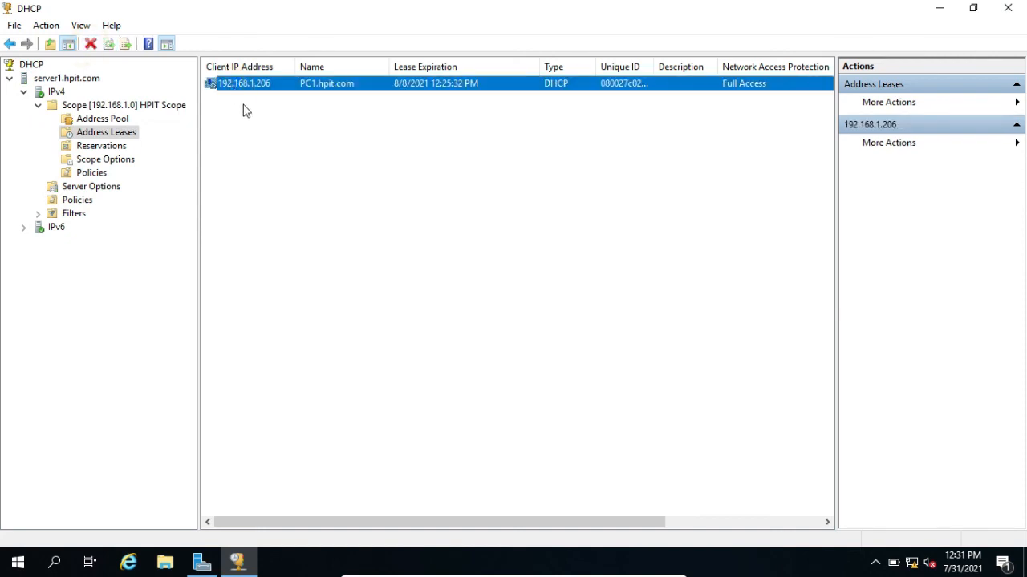